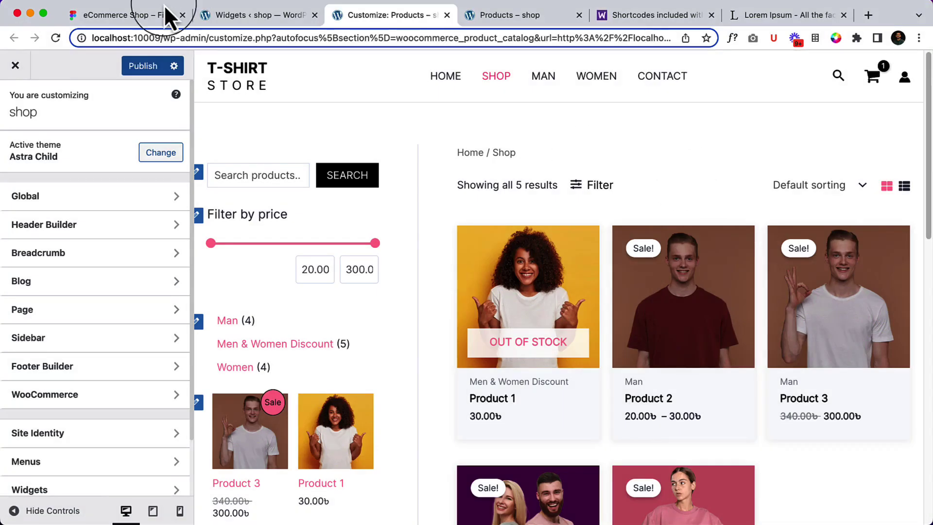
# - Review the single product page design in Figma, then open Product 2 in the Customizer preview
pyautogui.click(105, 14)
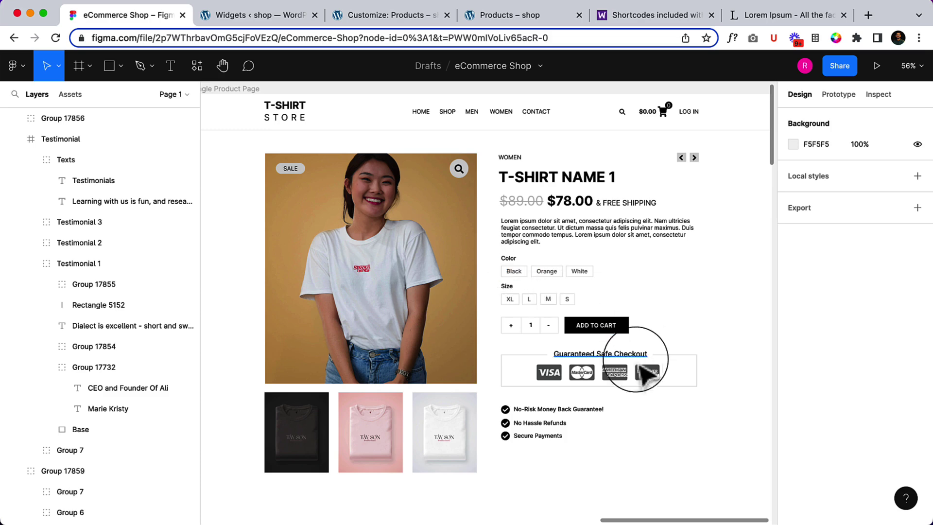
pyautogui.click(361, 16)
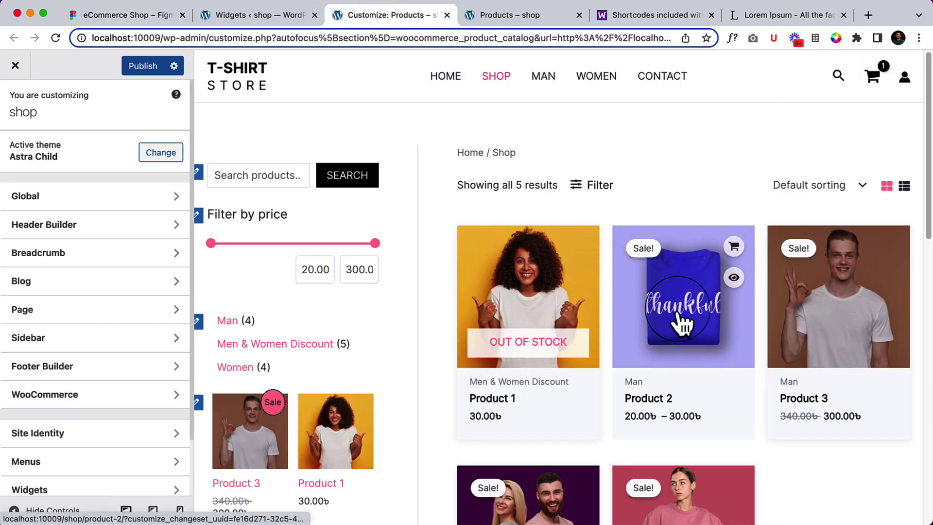
pyautogui.click(679, 316)
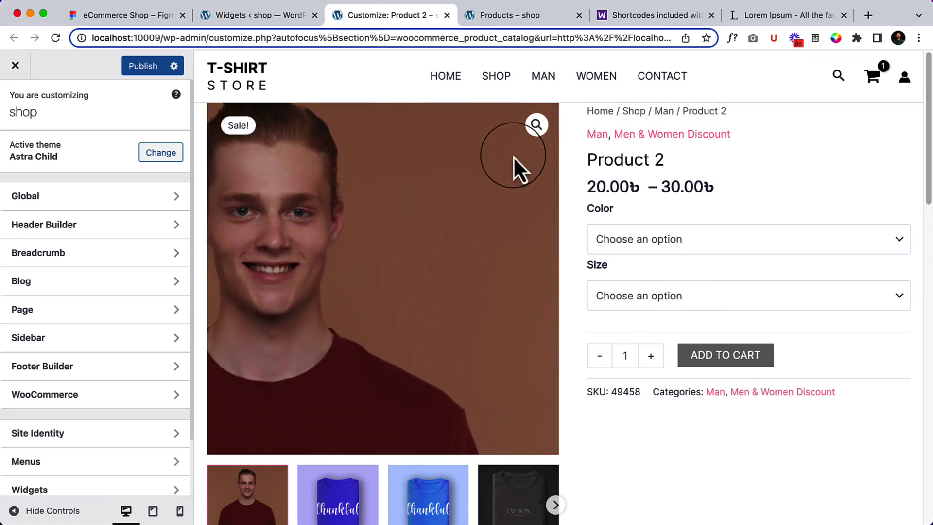
# - View the Product 2 page on the live shop site and return to the Customizer
pyautogui.click(514, 22)
pyautogui.click(588, 241)
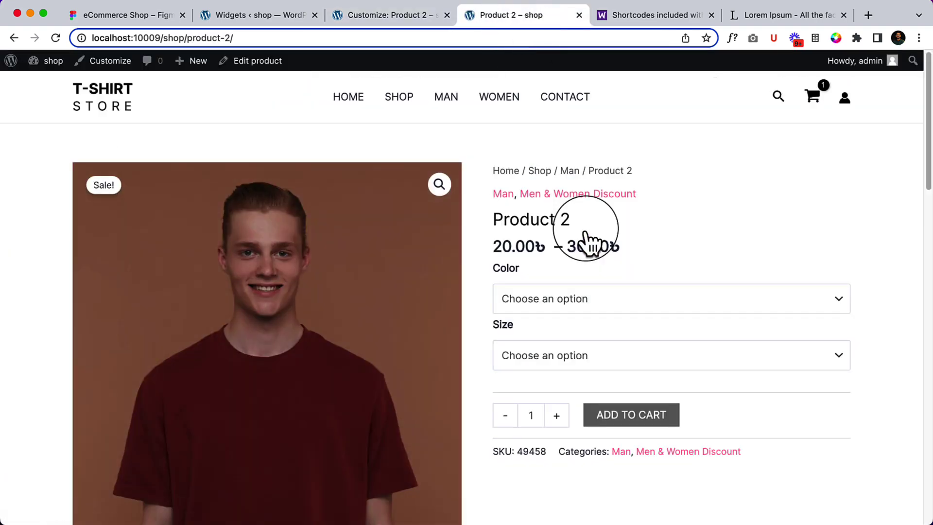
pyautogui.scroll(-1, 559, 150)
pyautogui.scroll(1, 562, 159)
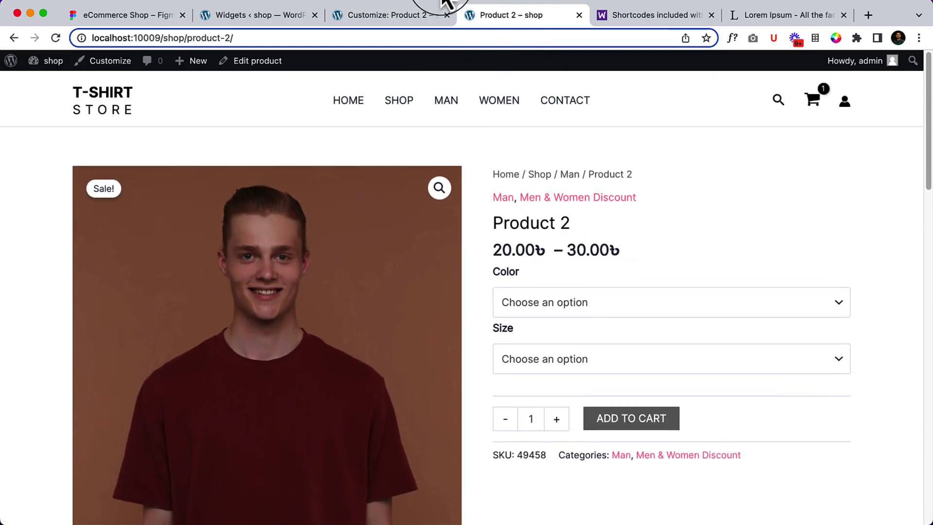
pyautogui.click(348, 15)
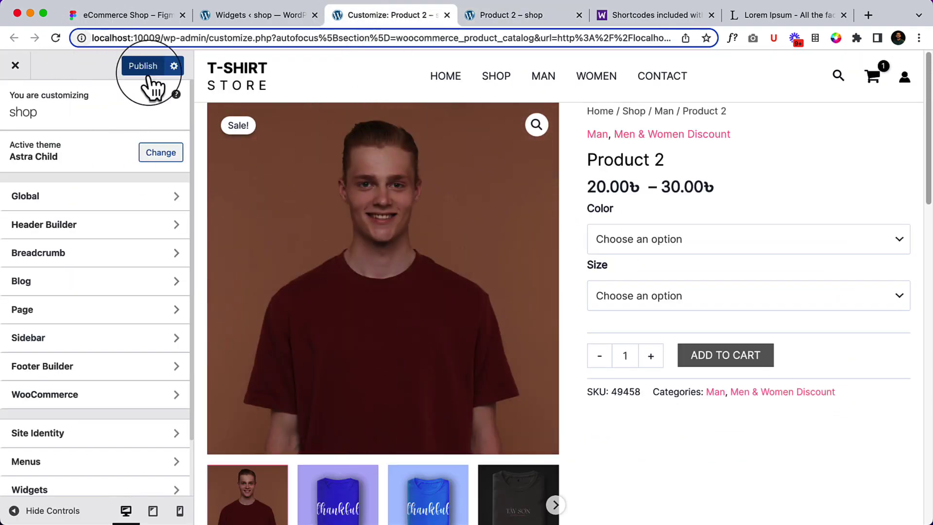
# - Reload the Customizer, dismissing the autosave notice, and open Product 2 in the preview
pyautogui.click(55, 38)
pyautogui.click(503, 228)
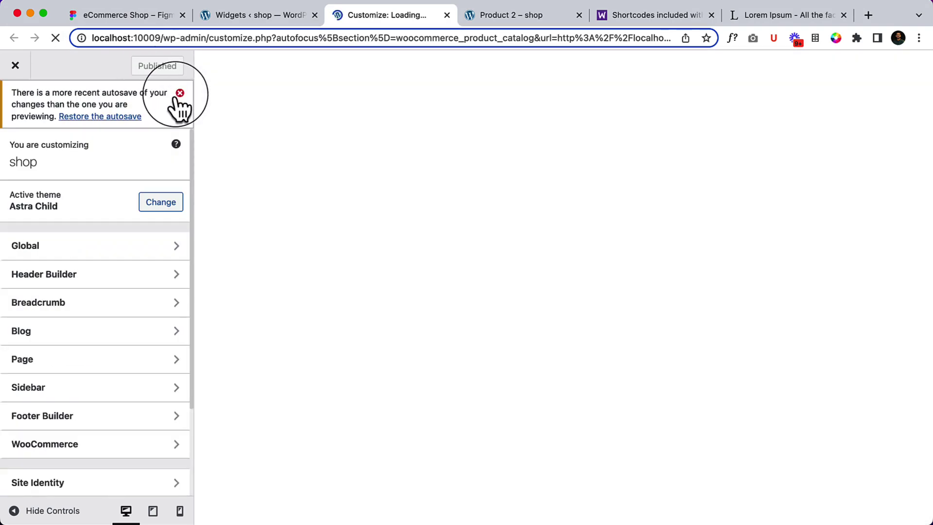
pyautogui.click(180, 93)
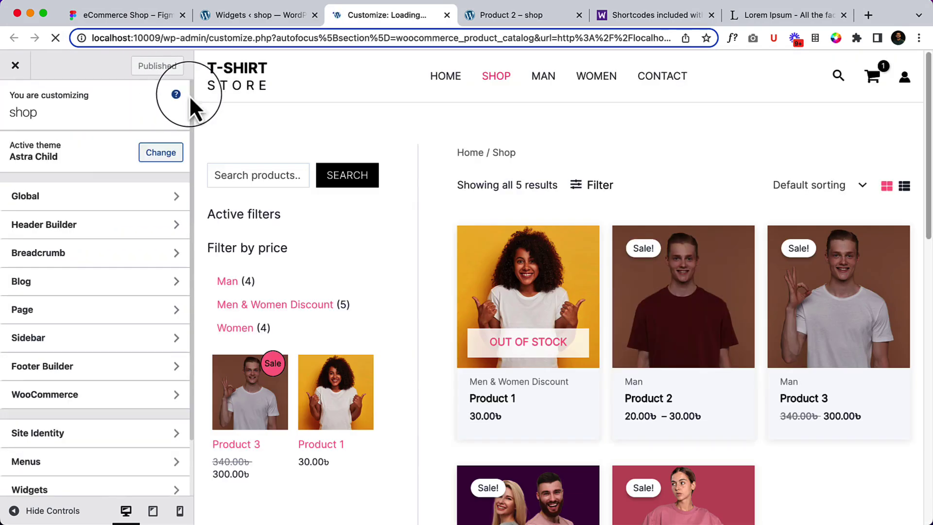
pyautogui.click(704, 331)
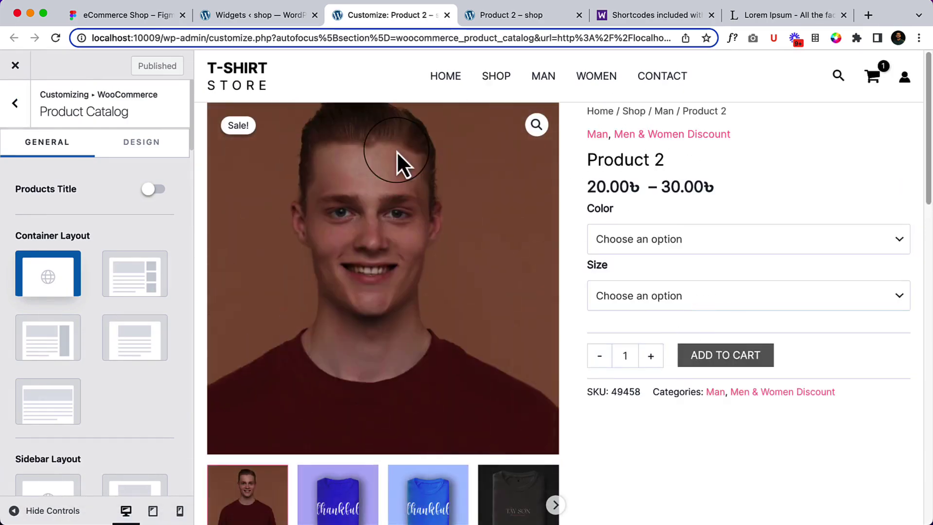
# - Examine the live Product 2 page from the product summary down to the related products
pyautogui.click(503, 18)
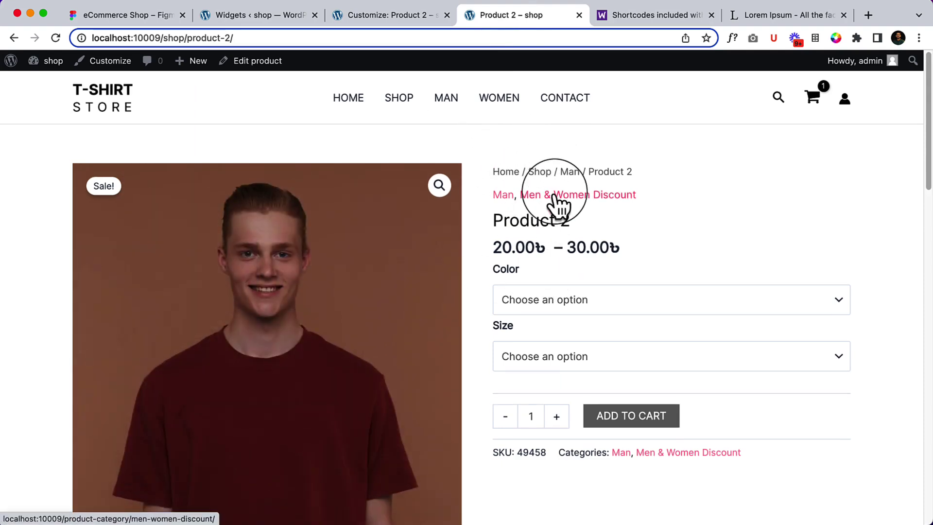
pyautogui.scroll(-5, 556, 189)
pyautogui.scroll(-7, 555, 192)
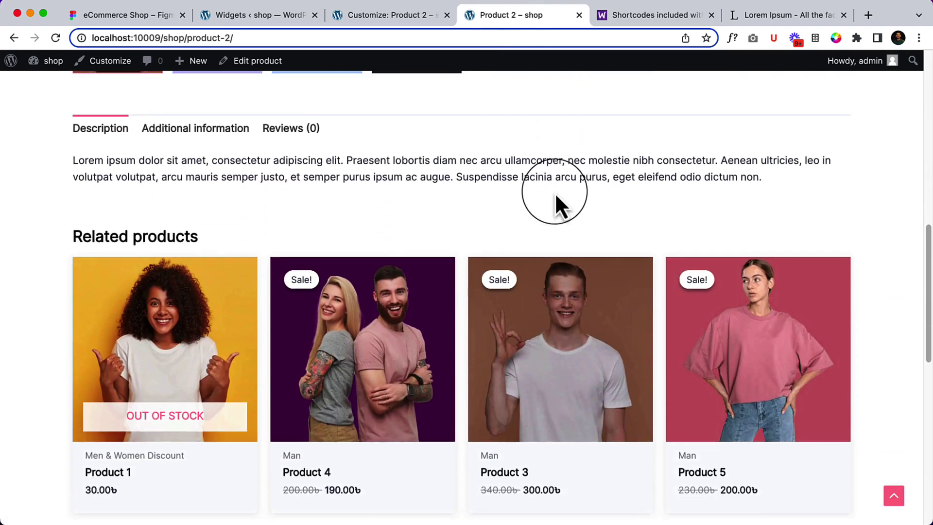
pyautogui.scroll(12, 574, 189)
pyautogui.click(377, 15)
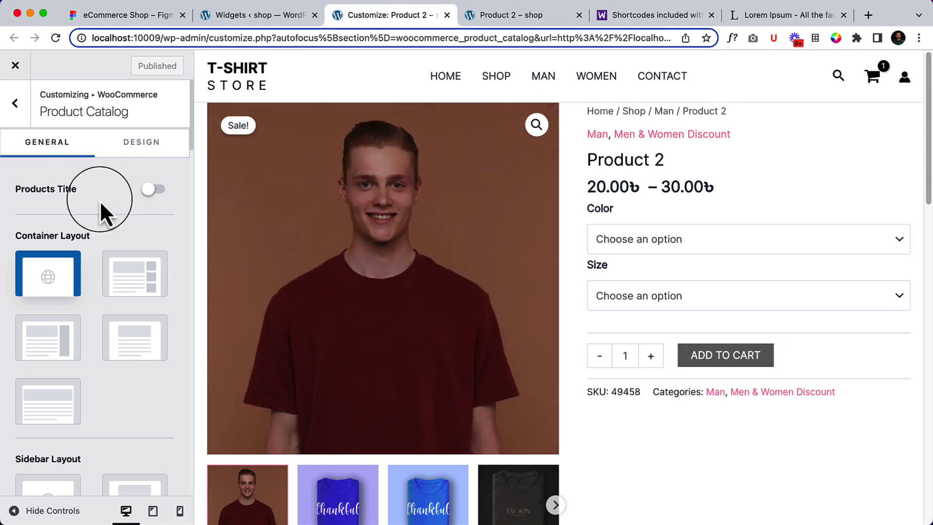
# - Check the Product Catalog options and compare the Product 2 preview with the Figma single product design
pyautogui.scroll(-10, 118, 348)
pyautogui.scroll(5, 124, 337)
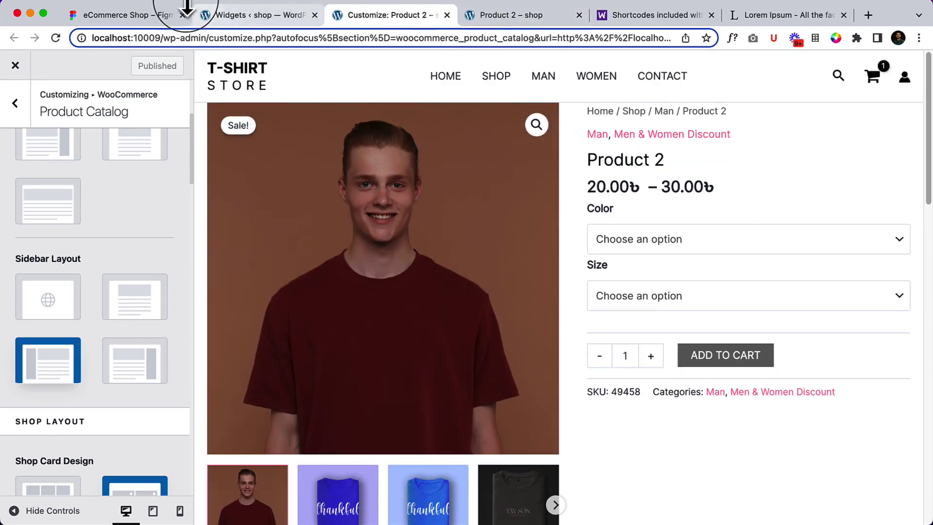
pyautogui.click(154, 15)
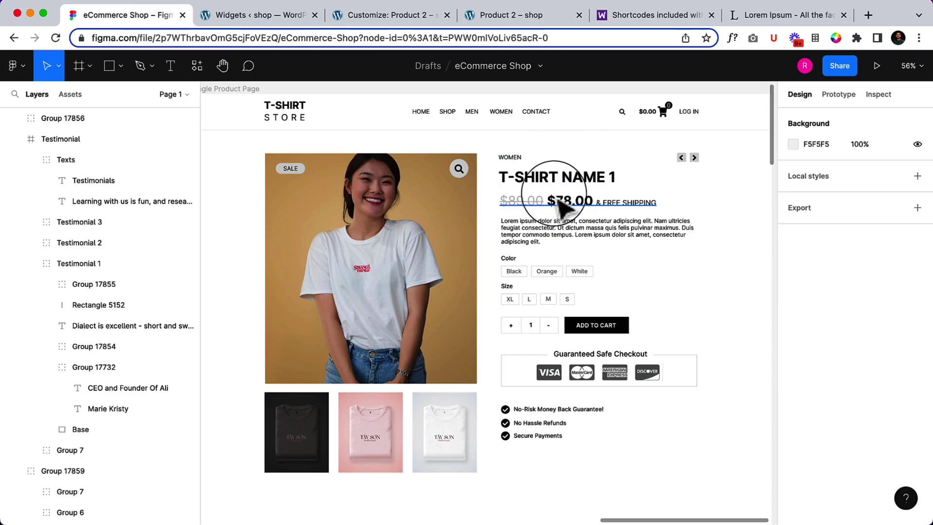
pyautogui.click(379, 15)
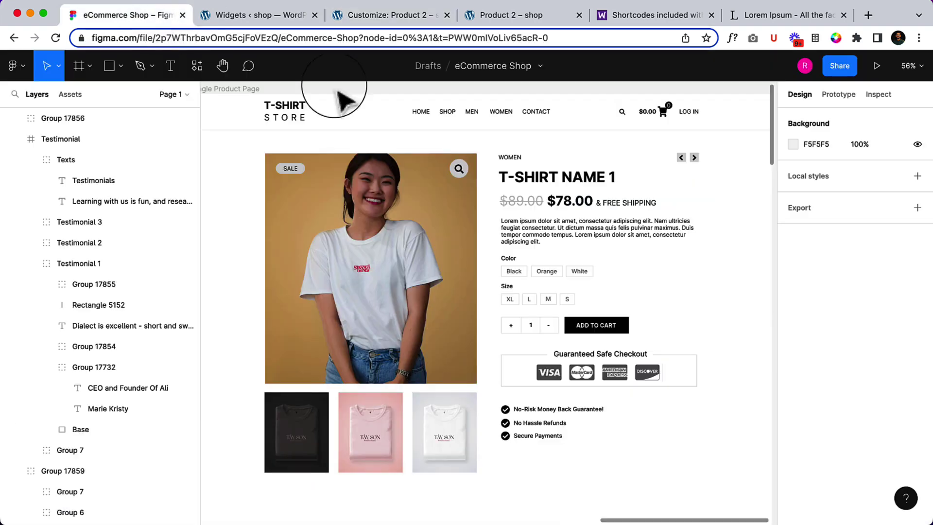
pyautogui.click(156, 16)
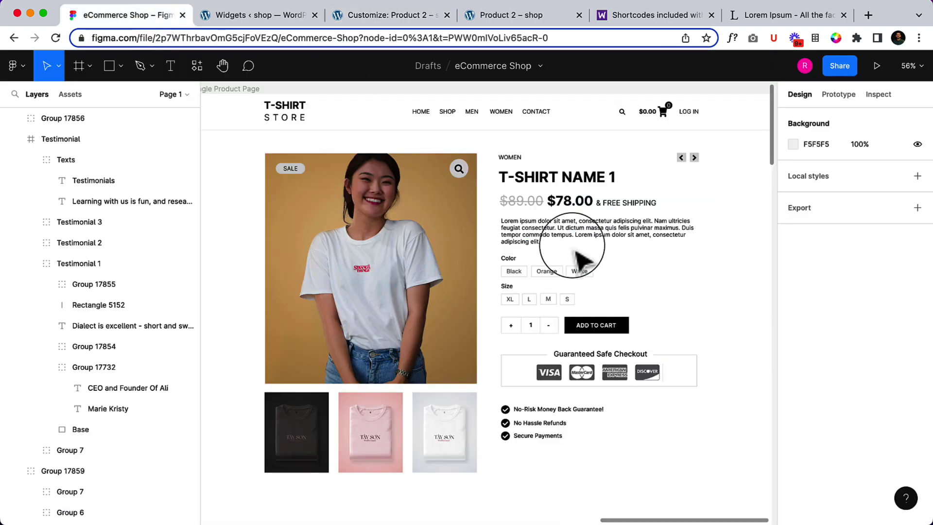
pyautogui.click(395, 17)
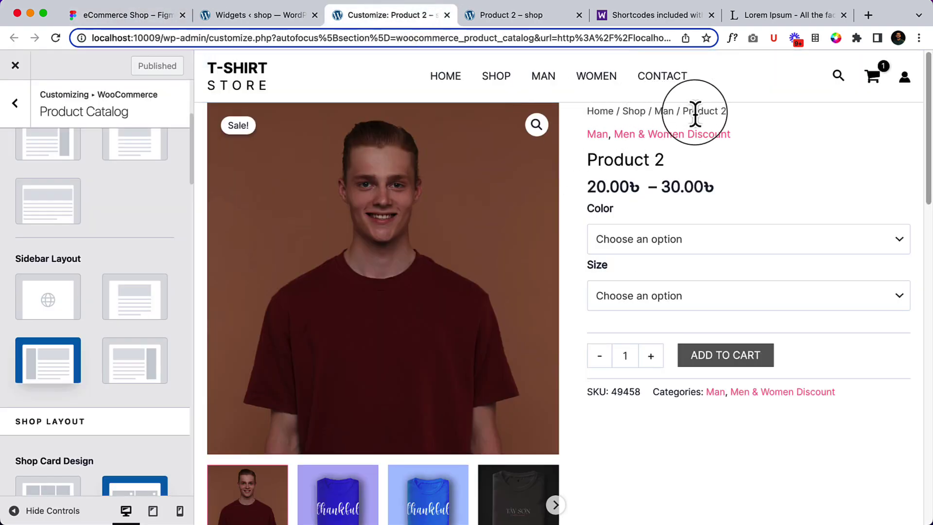
# - Switch the Customizer from the Product Catalog settings to the WooCommerce Single Product settings
pyautogui.scroll(5, 122, 233)
pyautogui.scroll(-1, 121, 231)
pyautogui.scroll(1, 121, 231)
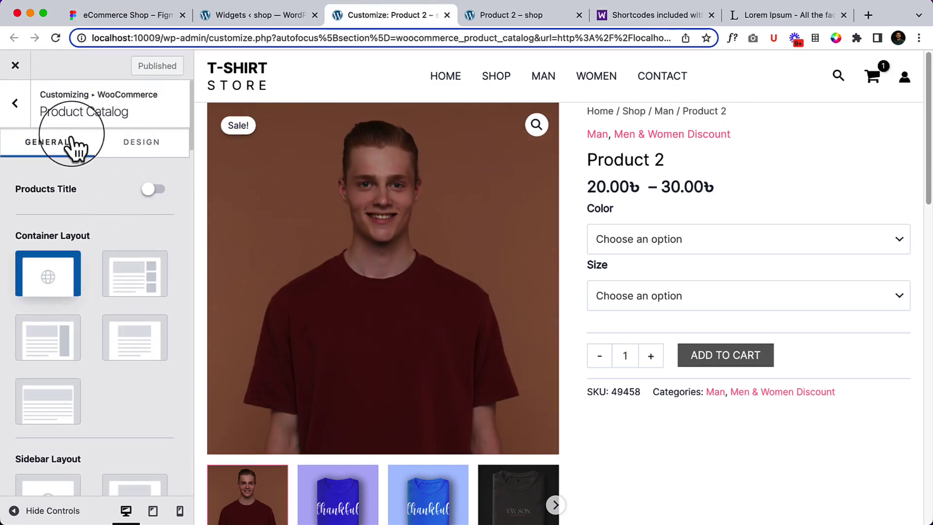
pyautogui.scroll(-4, 58, 432)
pyautogui.scroll(-10, 58, 433)
pyautogui.scroll(9, 58, 422)
pyautogui.click(20, 103)
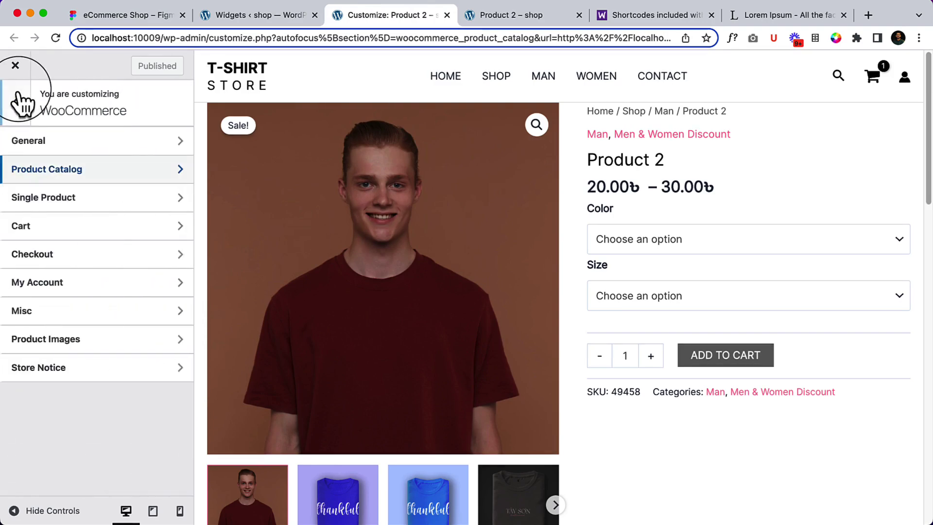
pyautogui.click(62, 208)
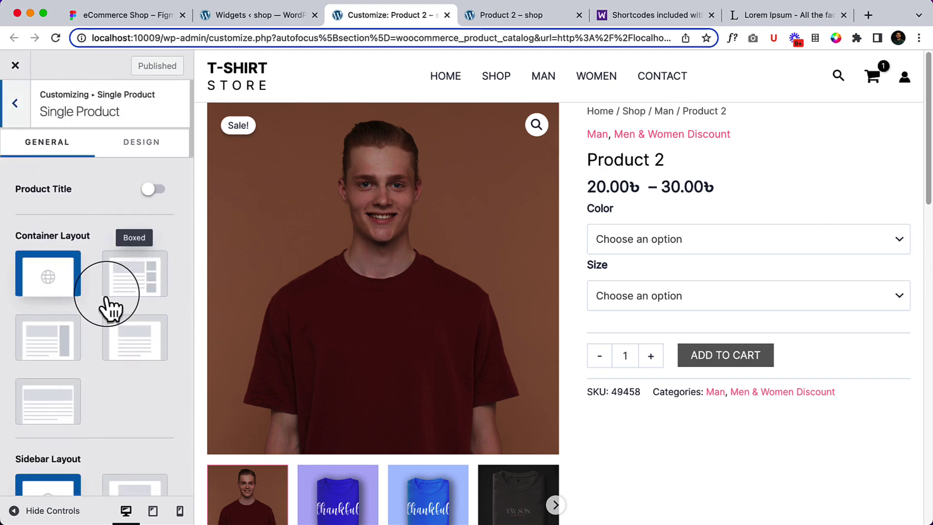
# - Disable the breadcrumb in the Single Product structure options
pyautogui.scroll(-7, 134, 381)
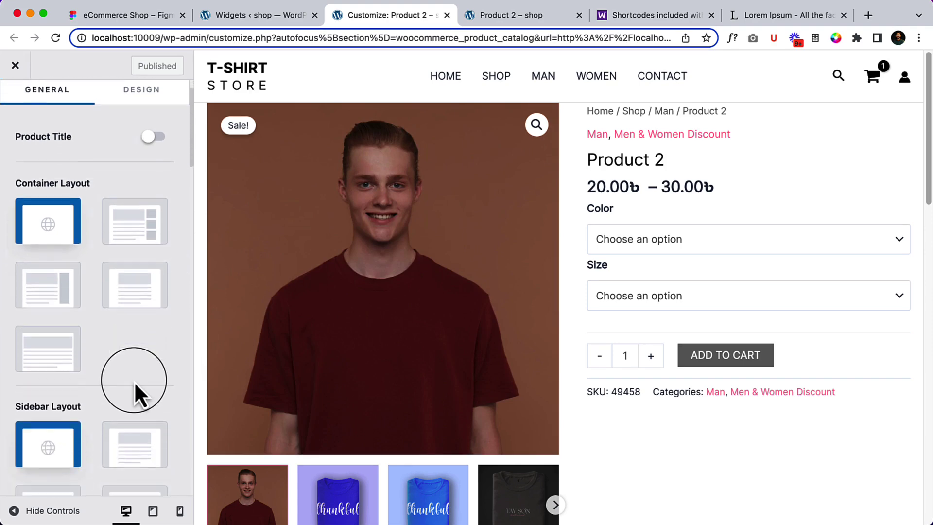
pyautogui.scroll(-8, 134, 381)
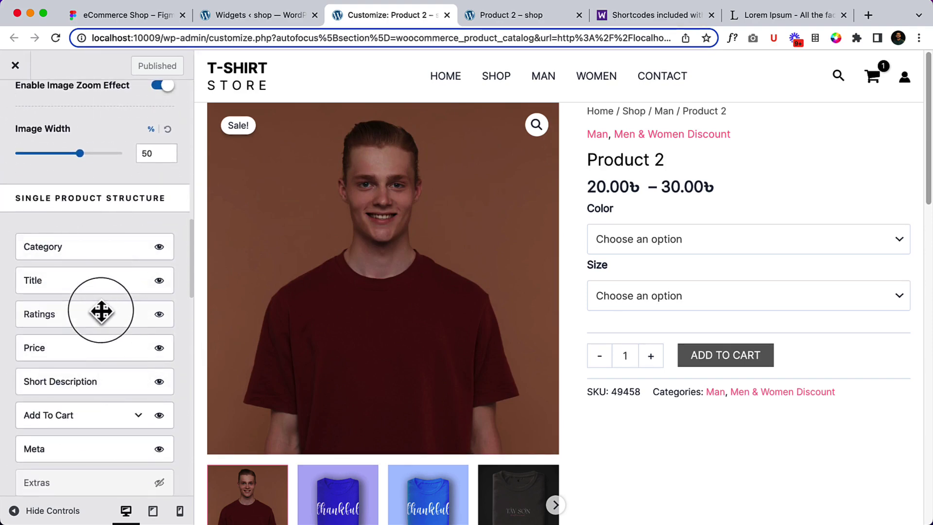
pyautogui.scroll(-4, 77, 382)
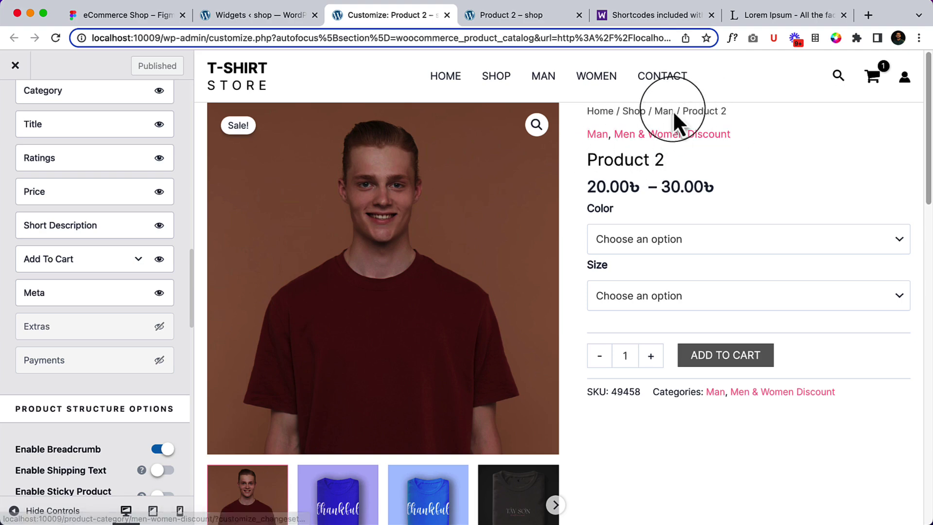
pyautogui.moveTo(728, 110); pyautogui.dragTo(590, 104)
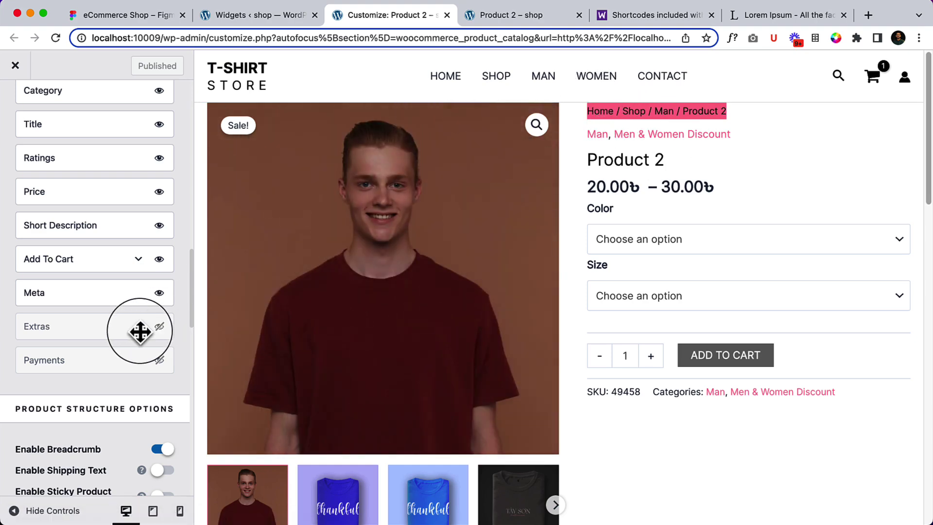
pyautogui.scroll(-5, 140, 332)
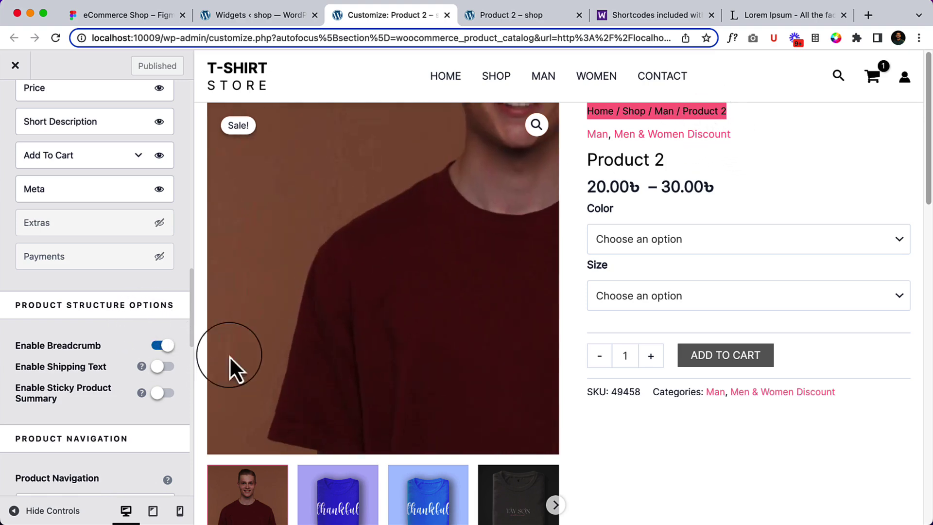
pyautogui.click(167, 348)
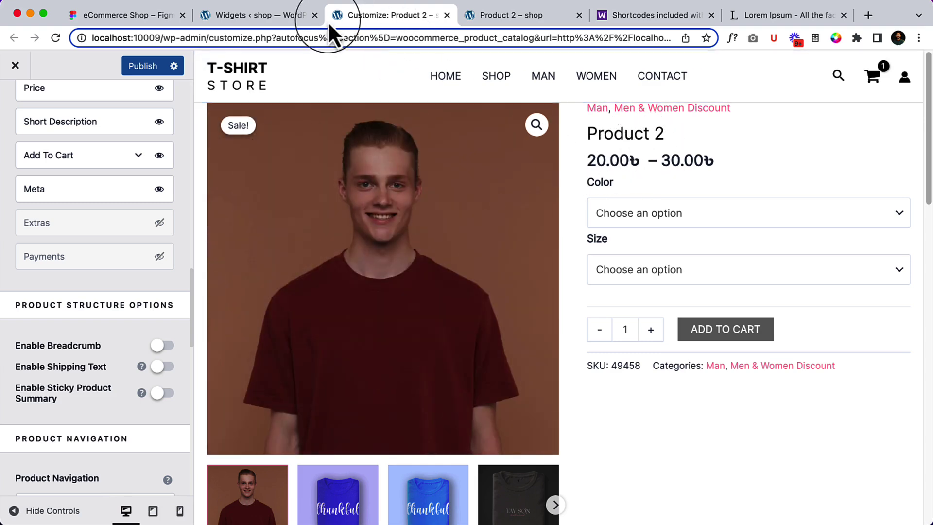
# - Inspect the text properties of the T-Shirt Name 1 title in the Figma design
pyautogui.click(154, 18)
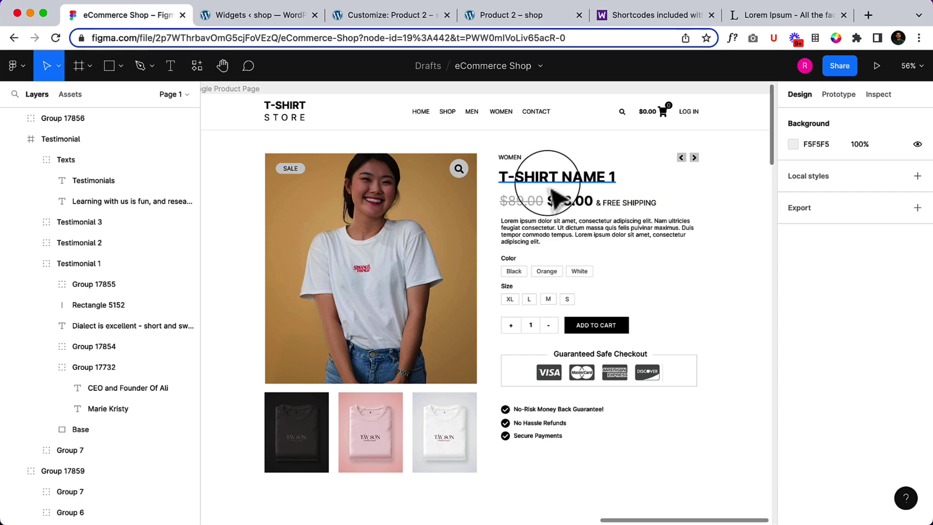
pyautogui.click(551, 190)
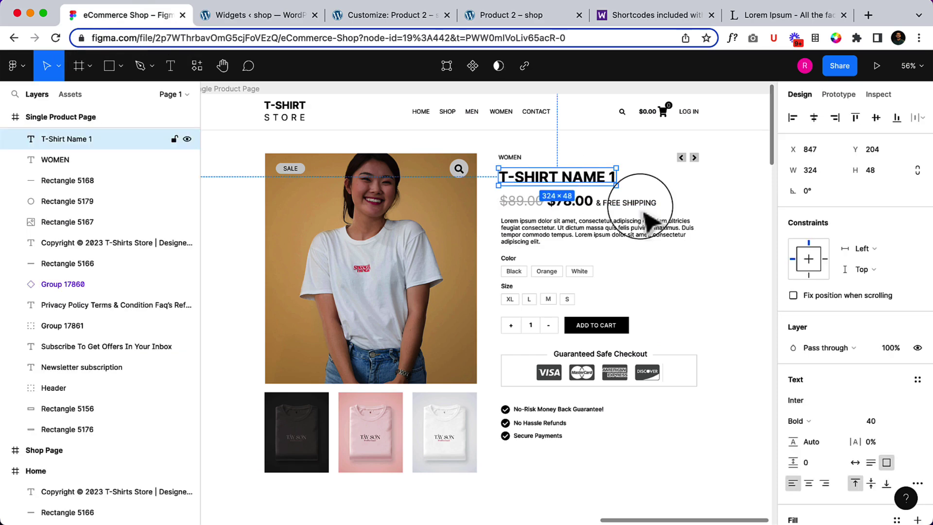
pyautogui.click(389, 22)
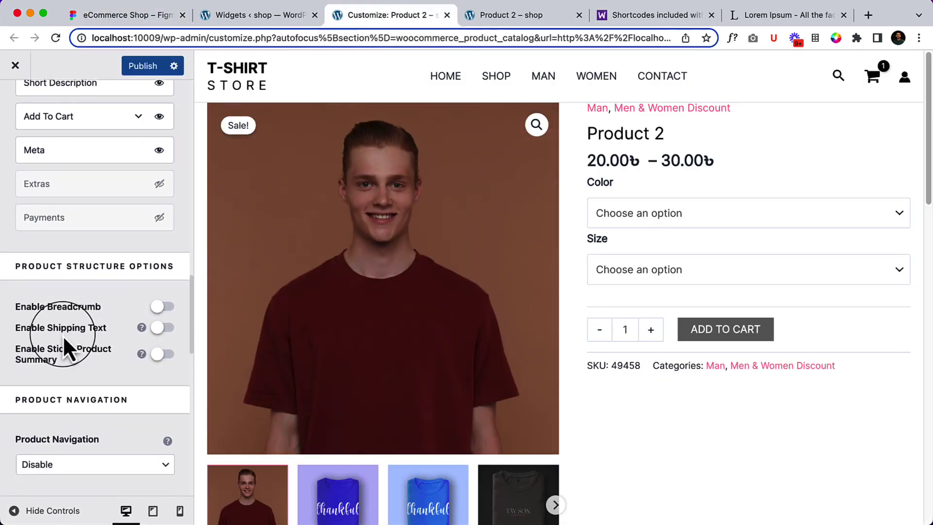
# - Set the single product title's font size to 40 px in the Single Product design settings
pyautogui.scroll(15, 62, 334)
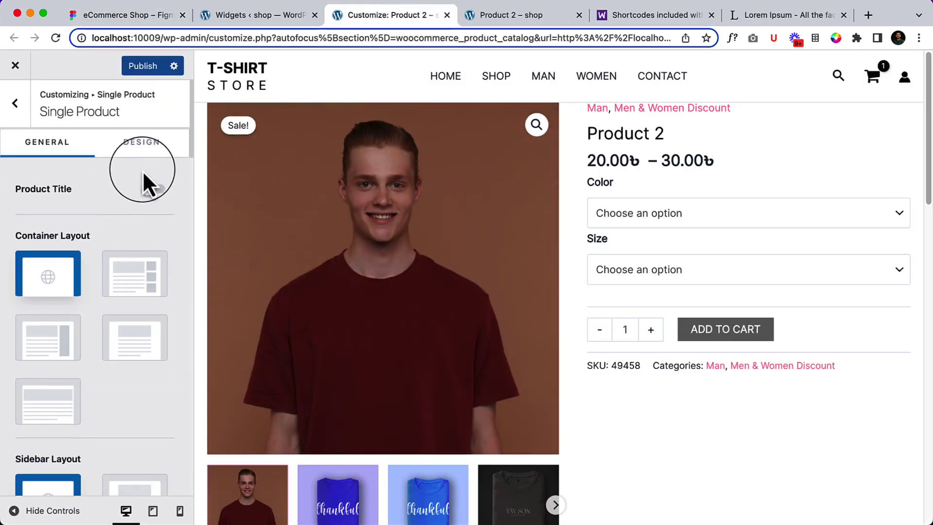
pyautogui.click(147, 151)
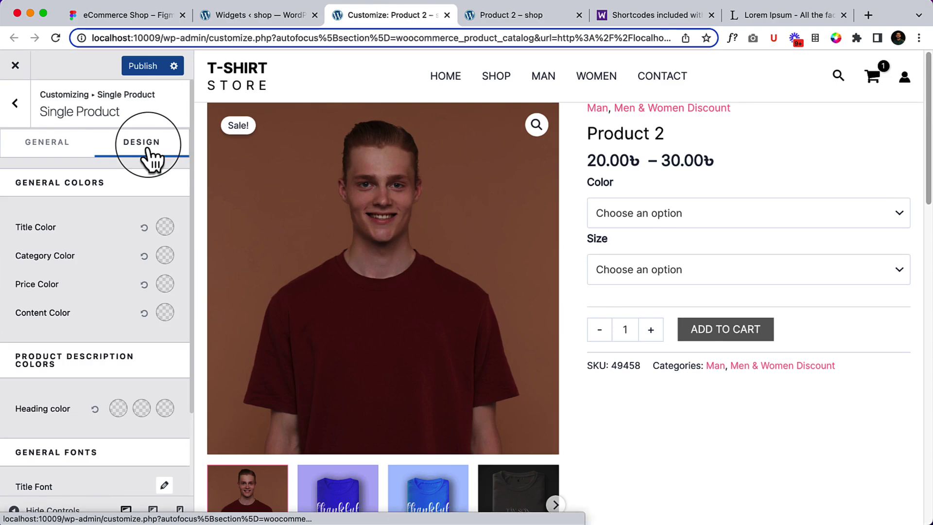
pyautogui.scroll(-1, 138, 292)
pyautogui.scroll(-4, 137, 292)
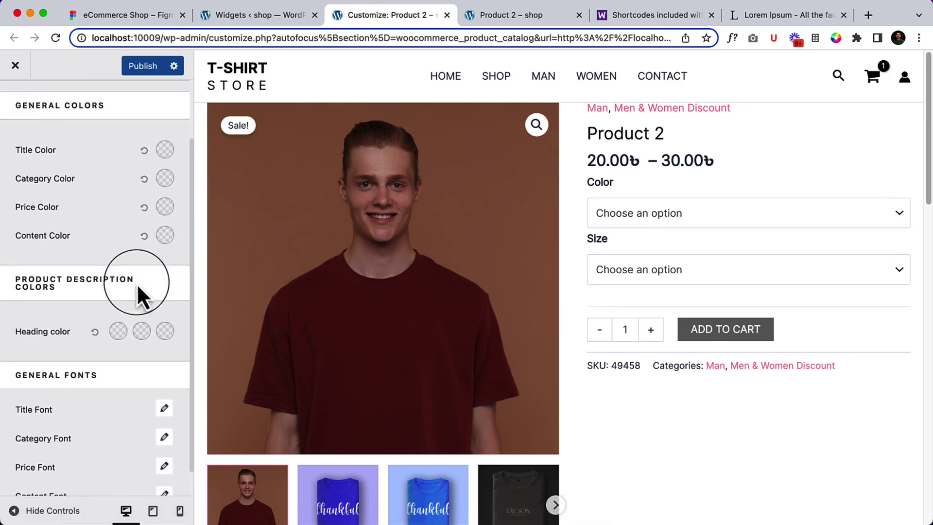
pyautogui.click(165, 384)
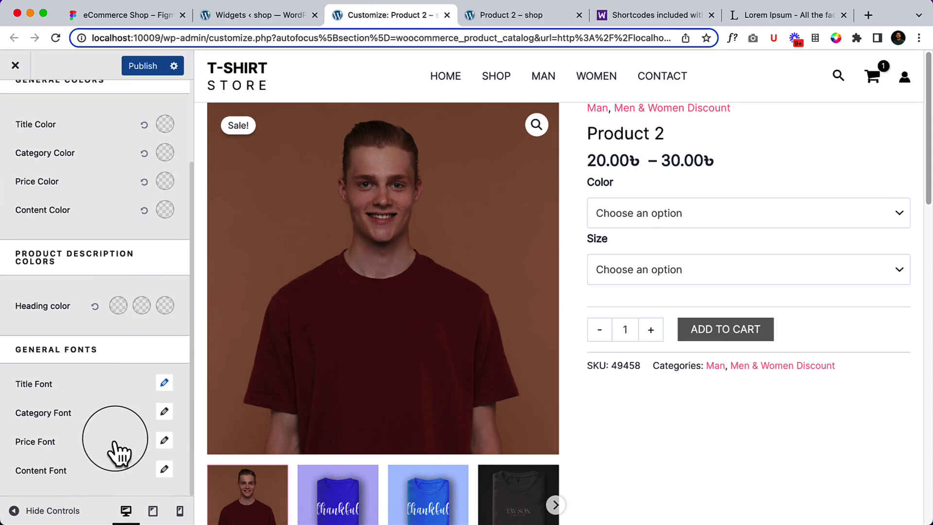
pyautogui.scroll(-5, 118, 449)
pyautogui.click(148, 394)
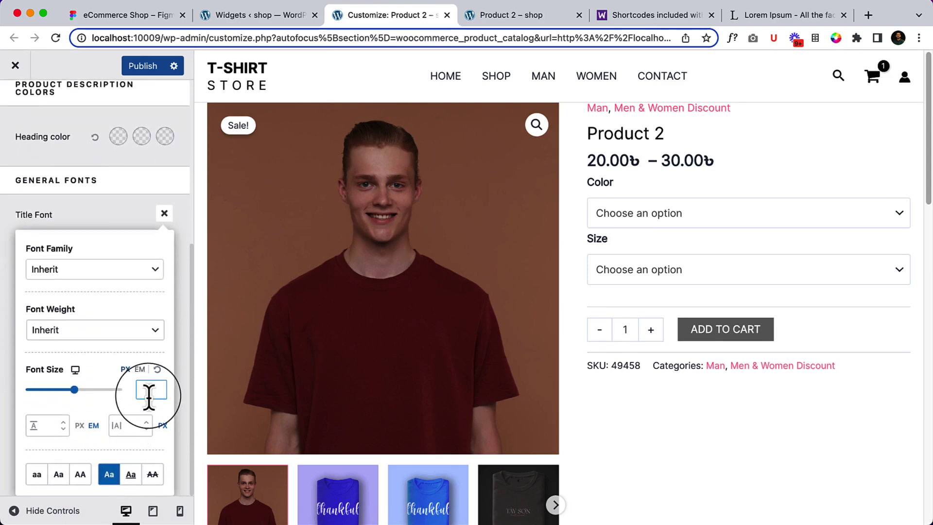
pyautogui.write('40')
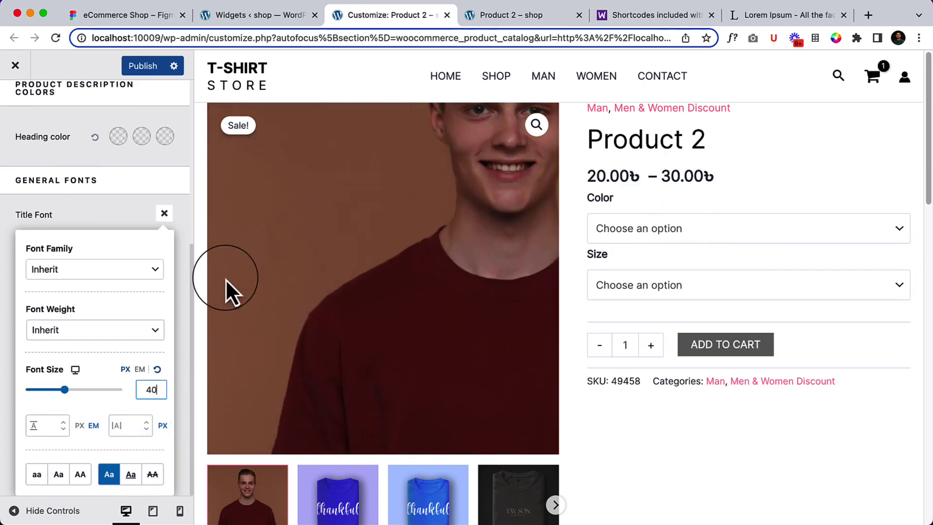
# - Set the single product title's font weight to Bold 700 and publish the Customizer changes
pyautogui.click(127, 335)
pyautogui.click(108, 430)
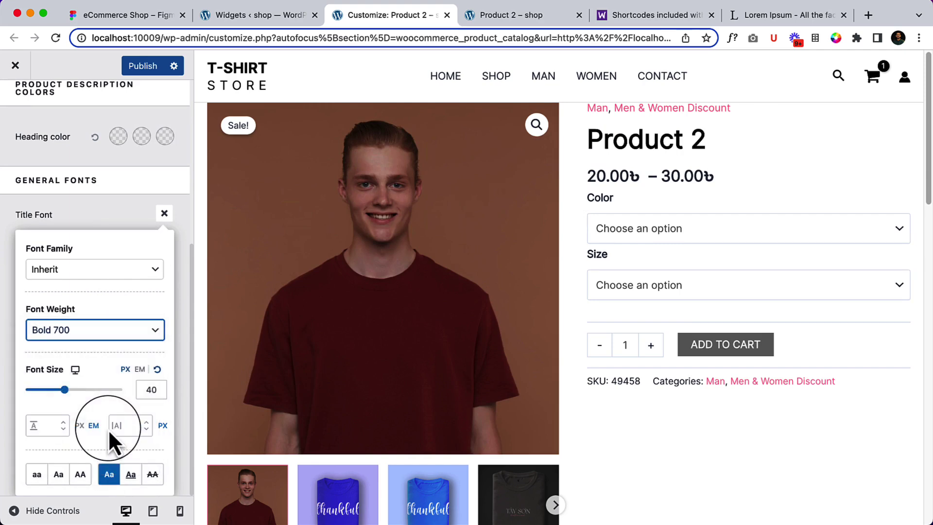
pyautogui.click(140, 303)
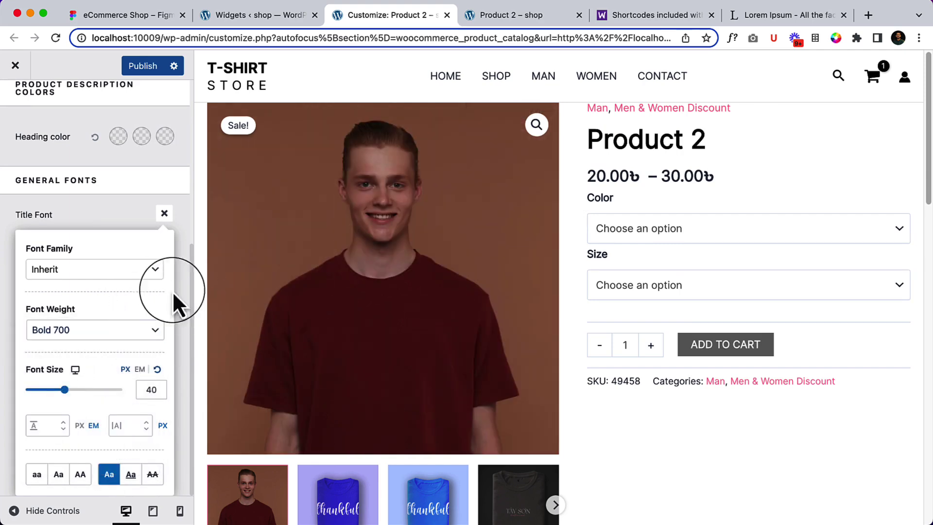
pyautogui.click(133, 222)
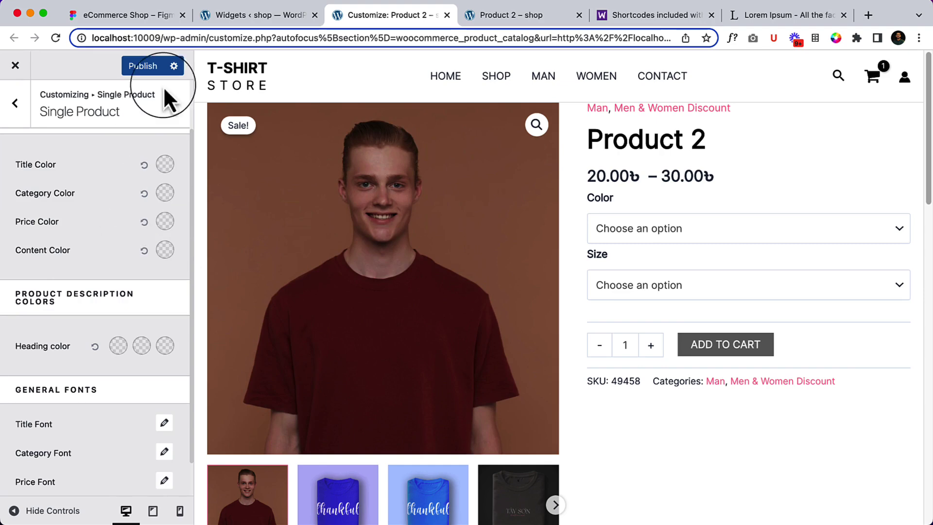
pyautogui.click(143, 68)
# - Reload the live Product 2 page and check the title styling and the breadcrumb area
pyautogui.click(533, 16)
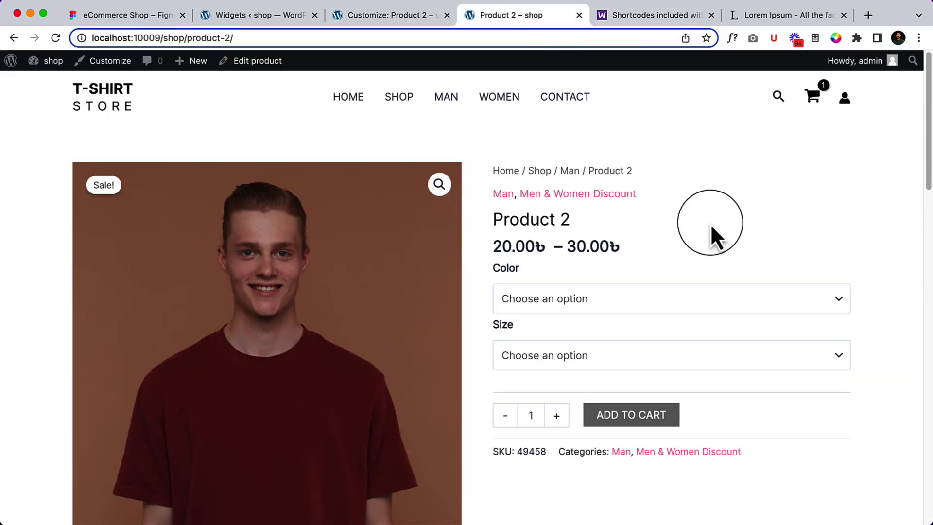
pyautogui.rightClick(710, 223)
pyautogui.click(747, 264)
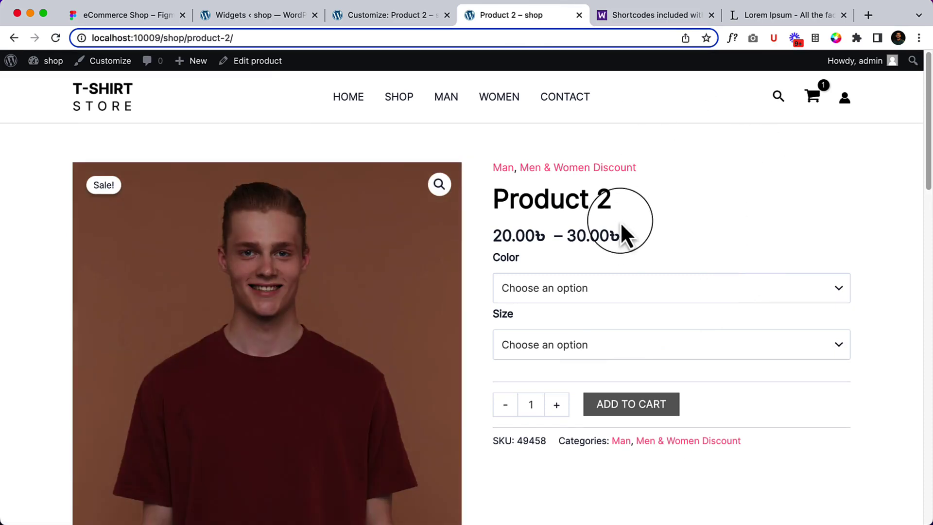
pyautogui.scroll(-4, 620, 222)
pyautogui.scroll(5, 620, 222)
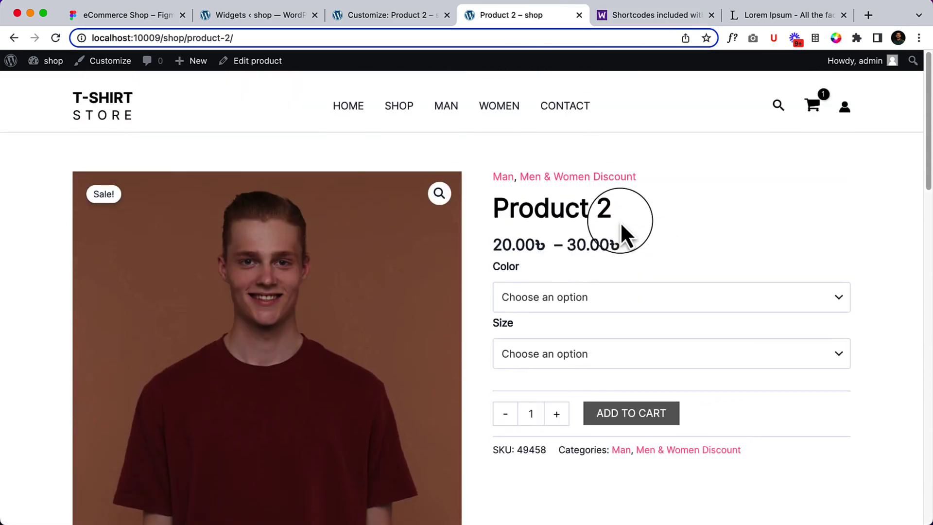
pyautogui.scroll(-1, 620, 222)
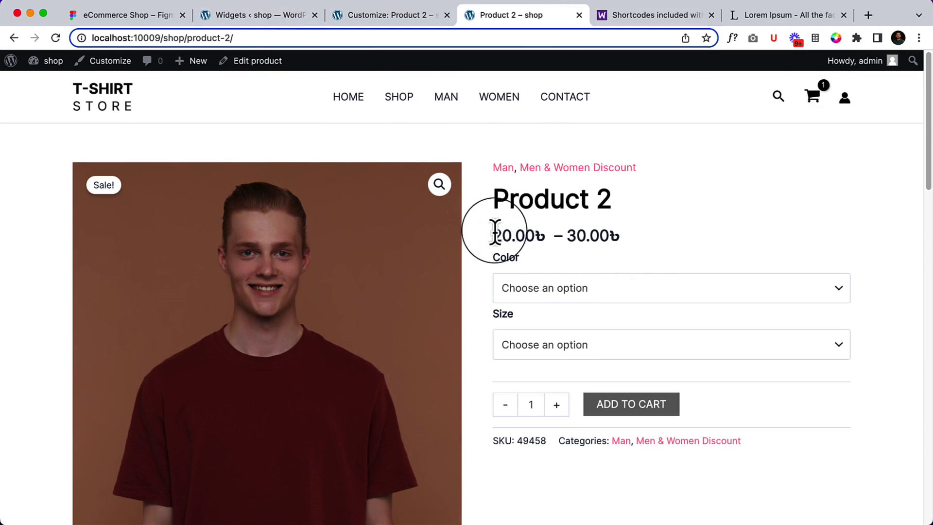
# - Inspect the price and free shipping text's properties in the Figma design and return to the Customizer
pyautogui.click(121, 16)
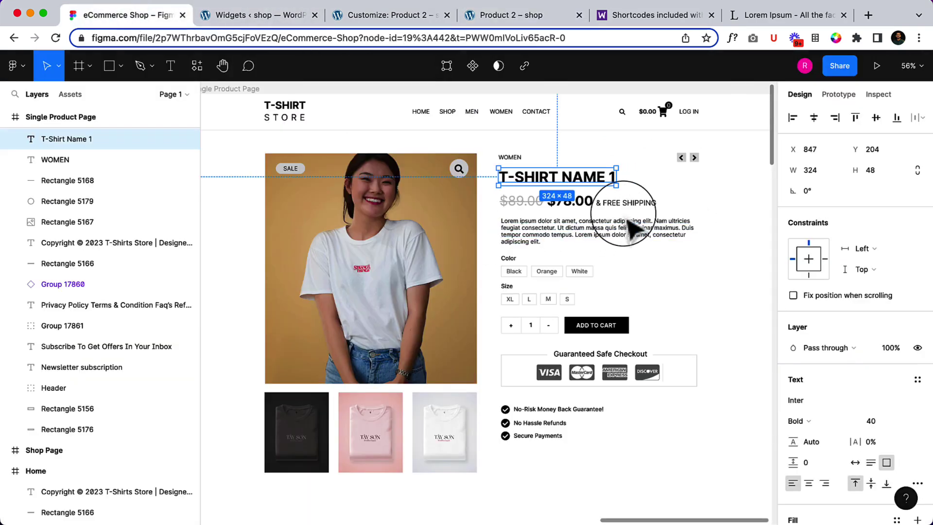
pyautogui.click(584, 201)
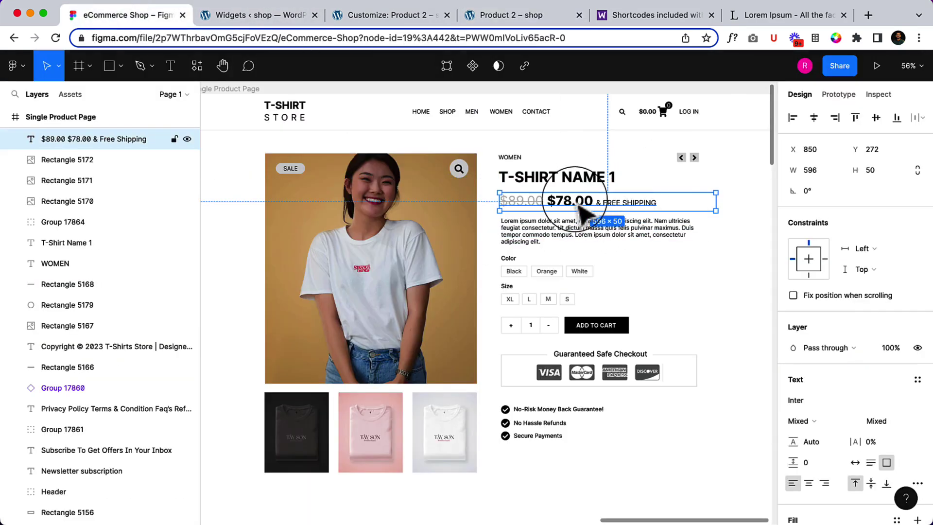
pyautogui.click(413, 14)
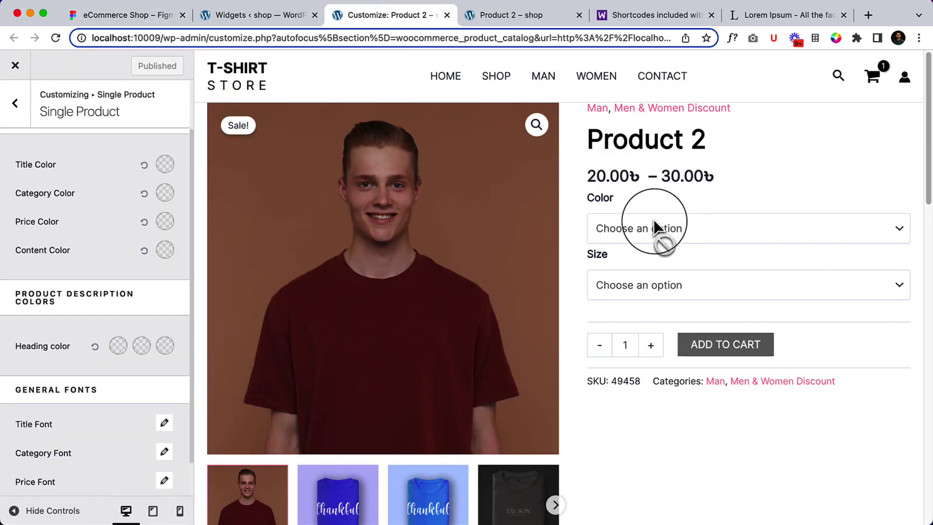
# - Examine the choices in the Color variation dropdown of the Product 2 preview
pyautogui.click(670, 228)
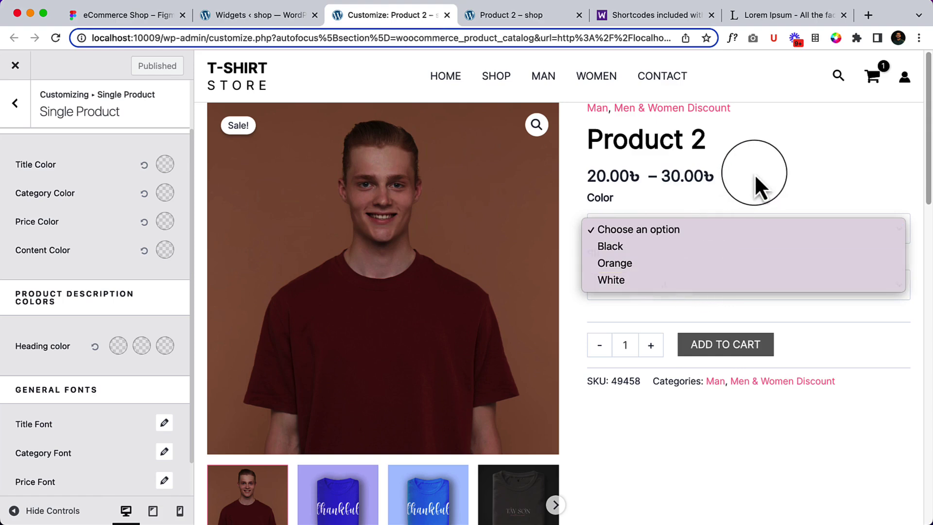
pyautogui.click(729, 187)
pyautogui.click(714, 230)
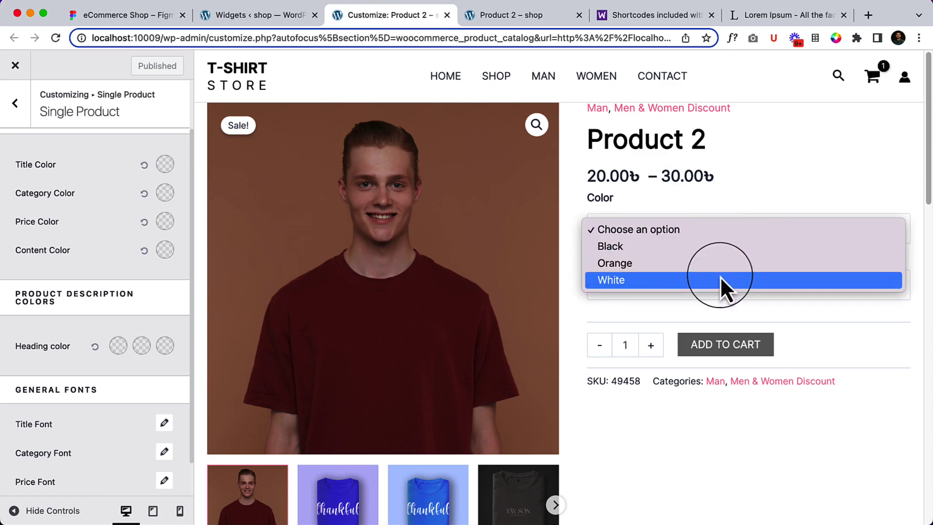
pyautogui.click(759, 199)
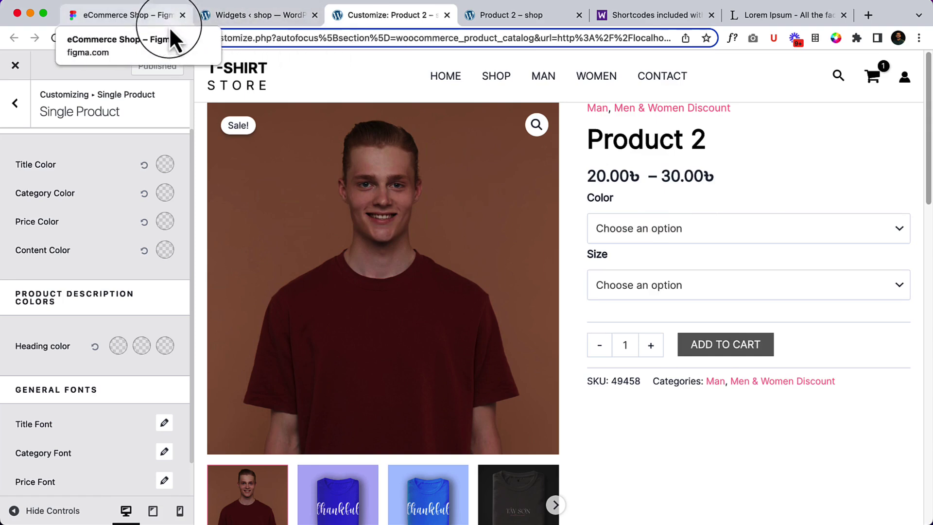
# - Leave the Widgets page for the WordPress Dashboard and return to the Customizer
pyautogui.click(262, 18)
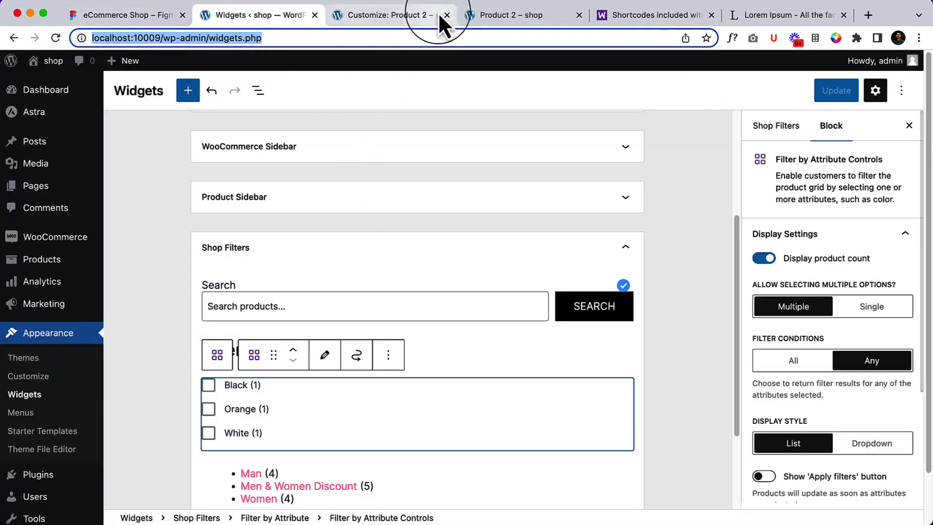
pyautogui.moveTo(29, 114)
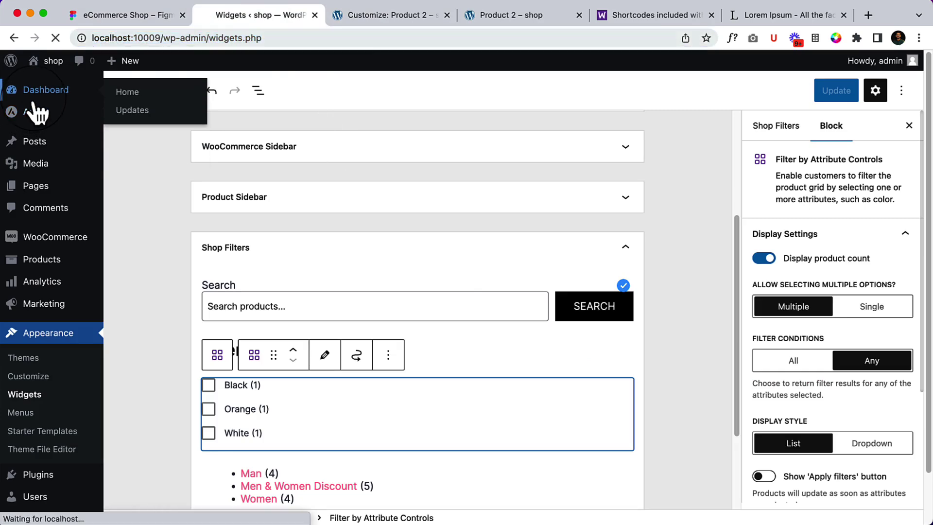
pyautogui.click(39, 93)
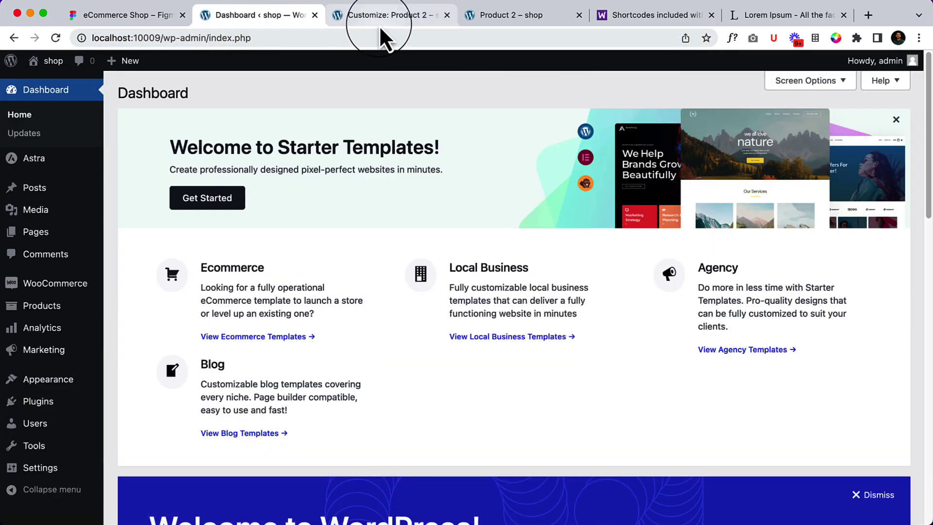
pyautogui.click(379, 24)
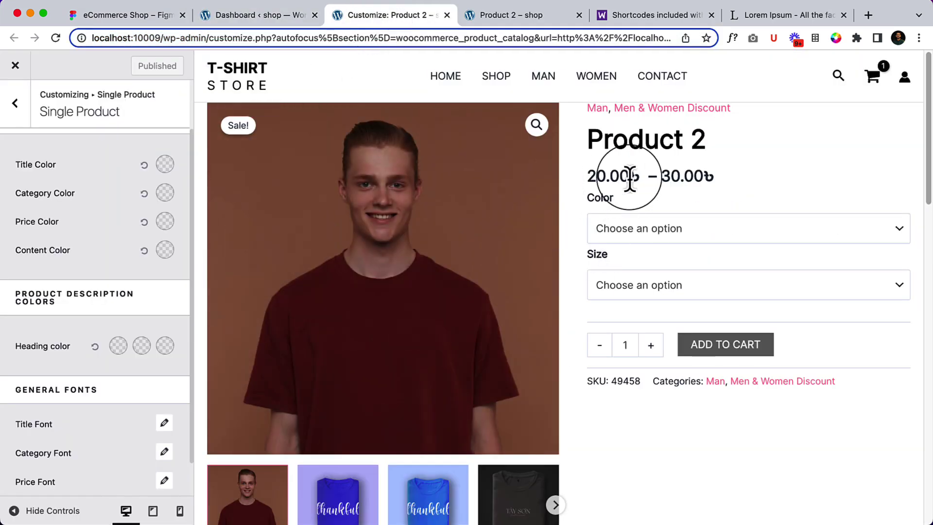
# - Review the Single Product design and general settings for options on price, structure, navigation, variations and description
pyautogui.moveTo(643, 177); pyautogui.dragTo(702, 165)
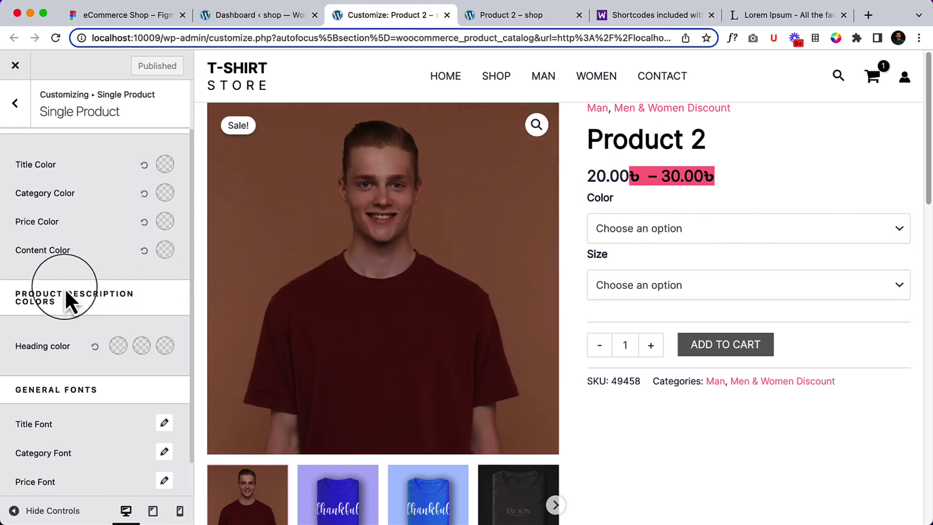
pyautogui.scroll(2, 65, 287)
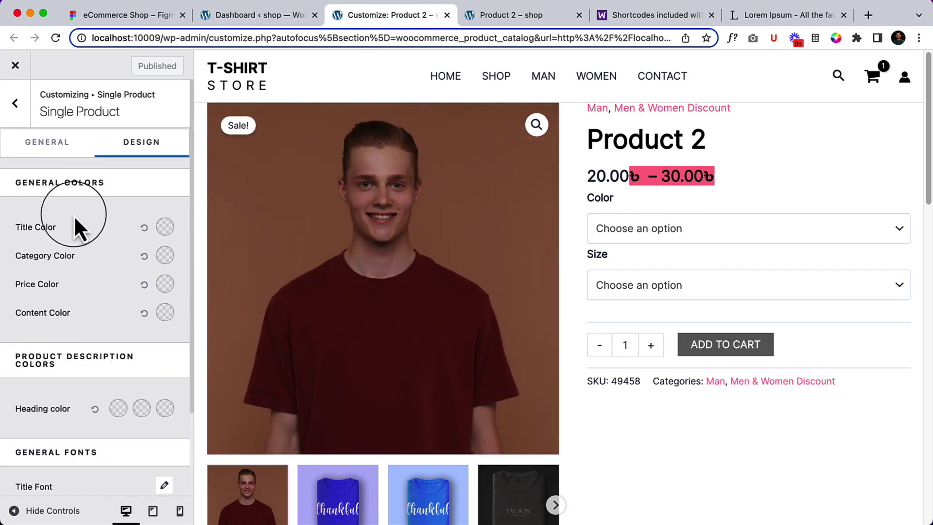
pyautogui.scroll(-2, 65, 333)
pyautogui.scroll(2, 65, 334)
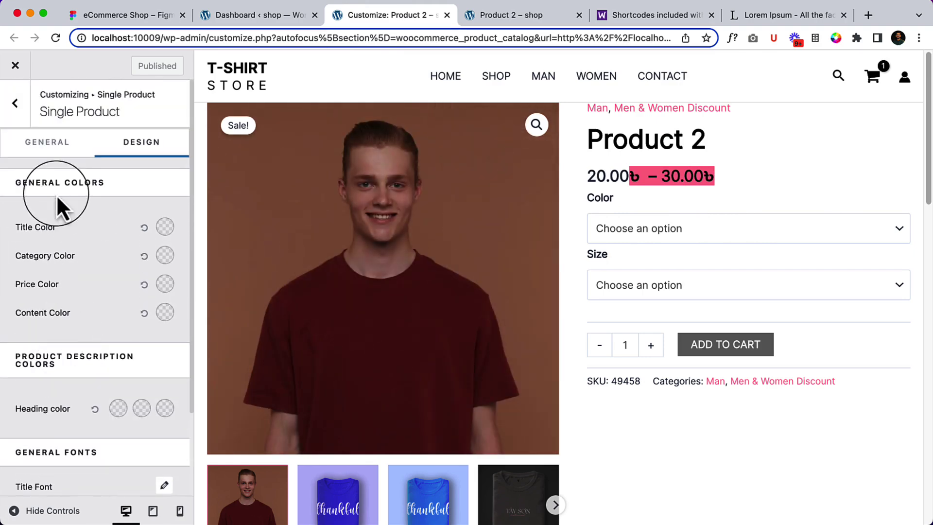
pyautogui.click(30, 147)
pyautogui.scroll(-4, 95, 366)
pyautogui.scroll(-10, 95, 366)
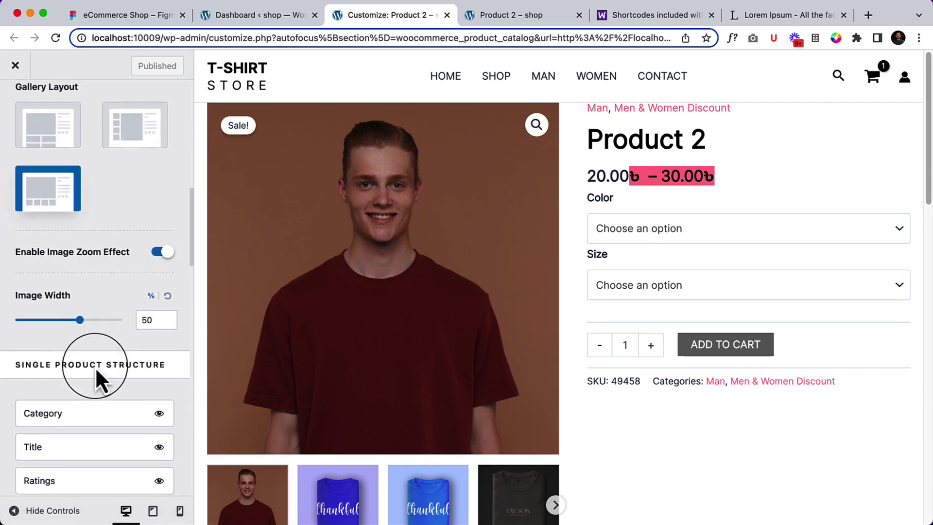
pyautogui.scroll(-10, 95, 367)
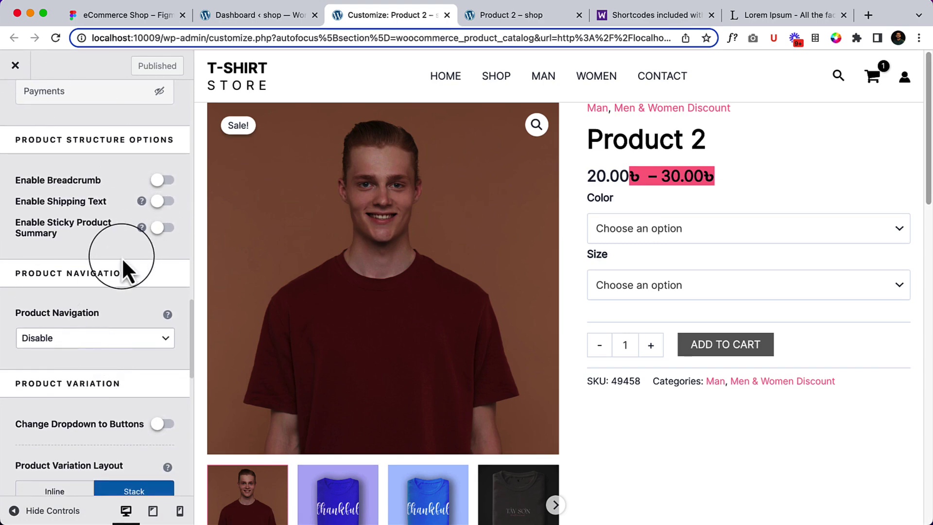
pyautogui.scroll(-4, 121, 263)
pyautogui.scroll(-5, 121, 258)
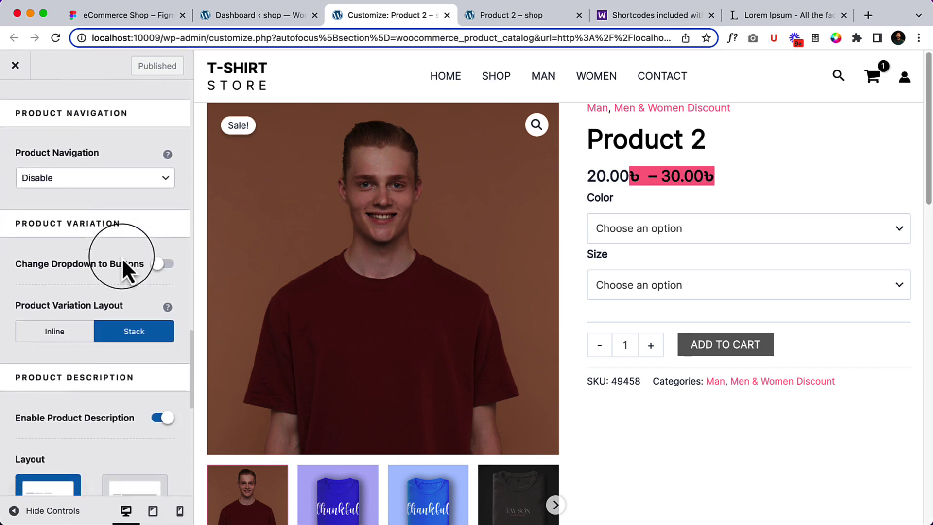
pyautogui.scroll(-10, 121, 258)
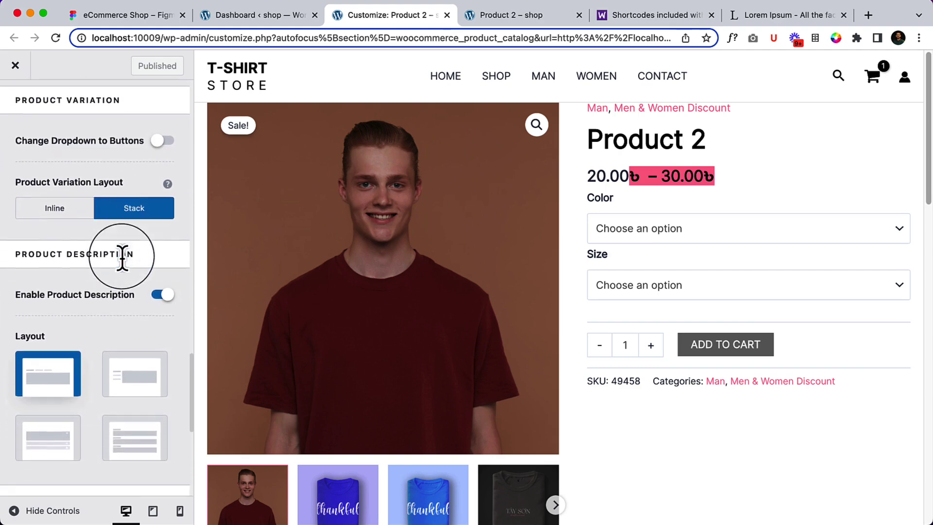
pyautogui.scroll(-7, 122, 258)
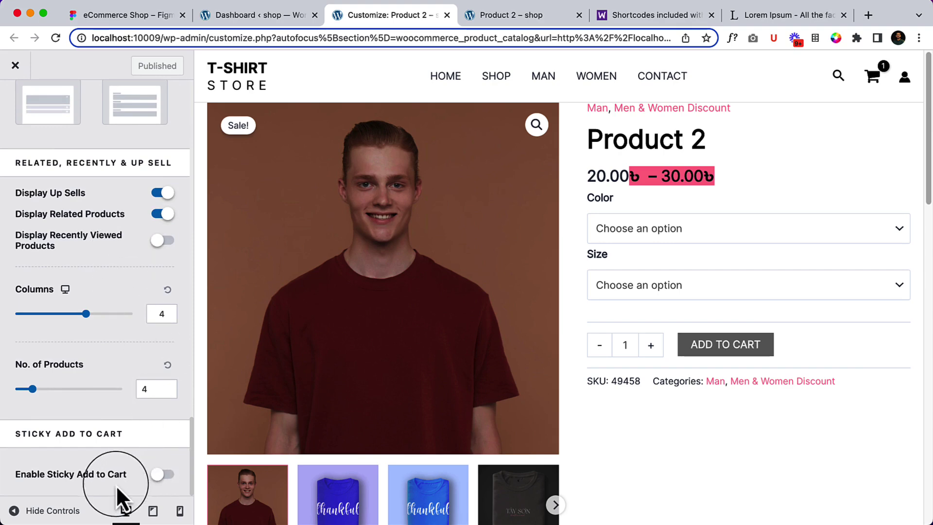
pyautogui.scroll(20, 100, 416)
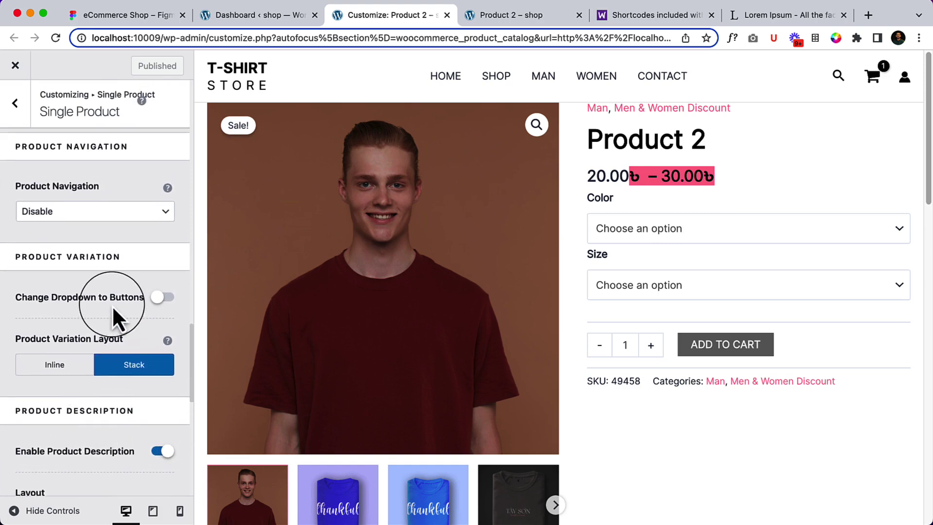
# - Try the Circle style for the single product navigation
pyautogui.scroll(5, 112, 306)
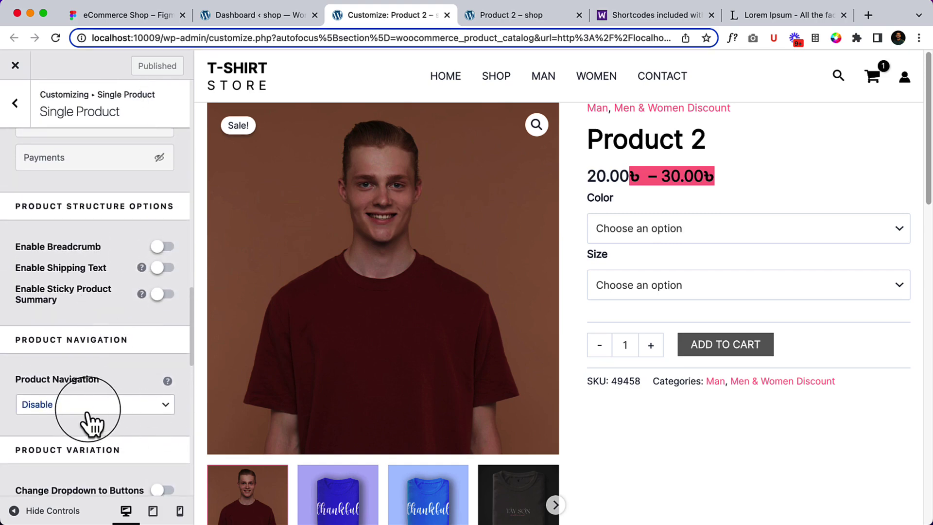
pyautogui.click(121, 404)
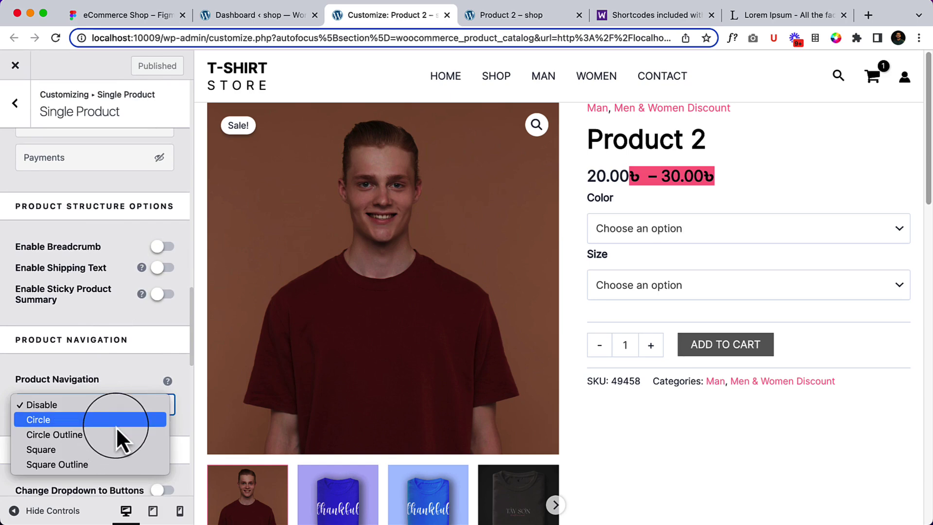
pyautogui.click(116, 426)
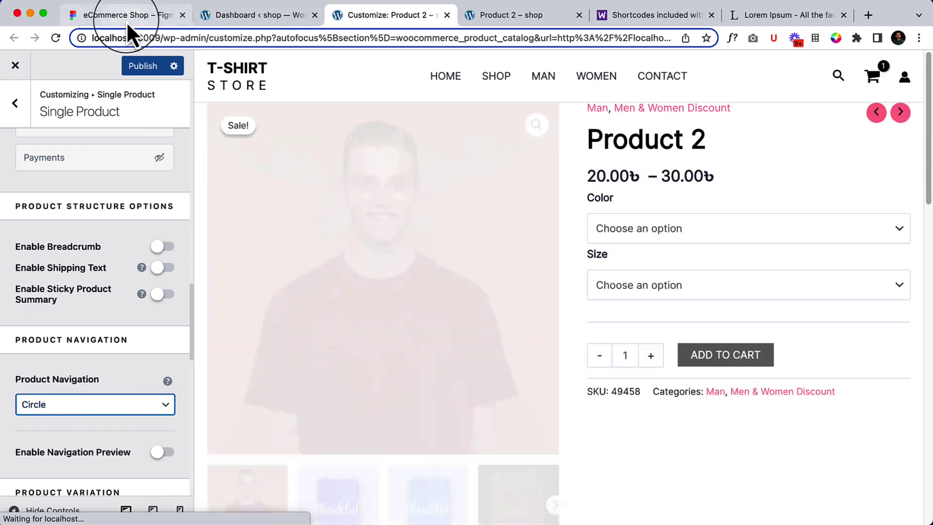
# - Check the navigation arrows in the Figma design, then set Product Navigation to Square with the navigation preview enabled
pyautogui.click(124, 16)
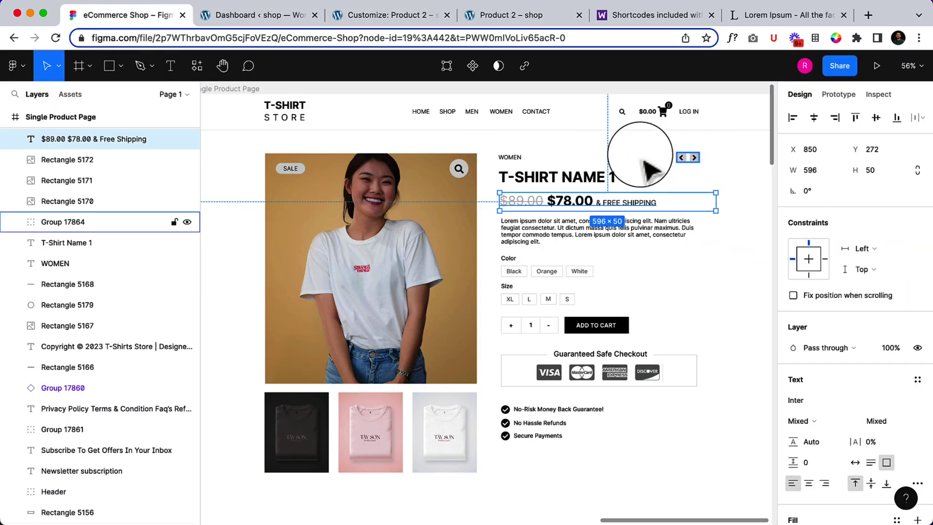
pyautogui.click(405, 22)
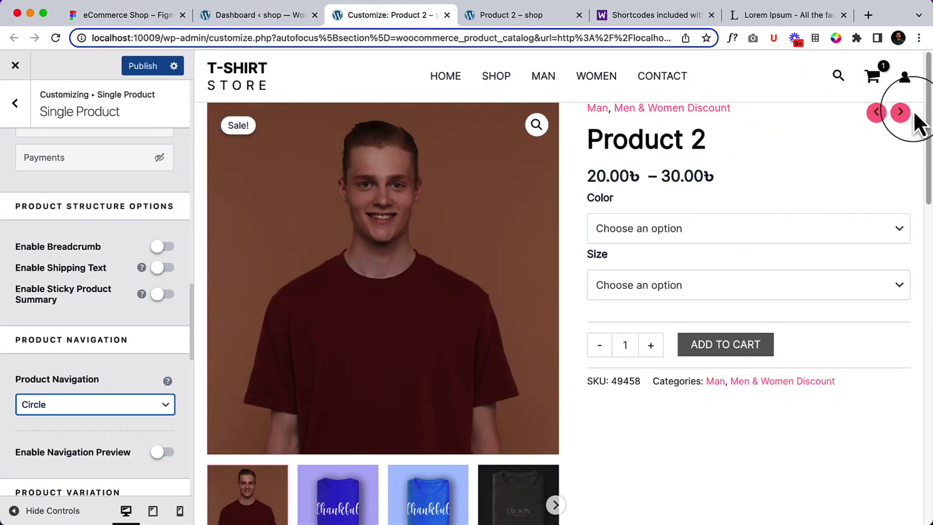
pyautogui.click(63, 413)
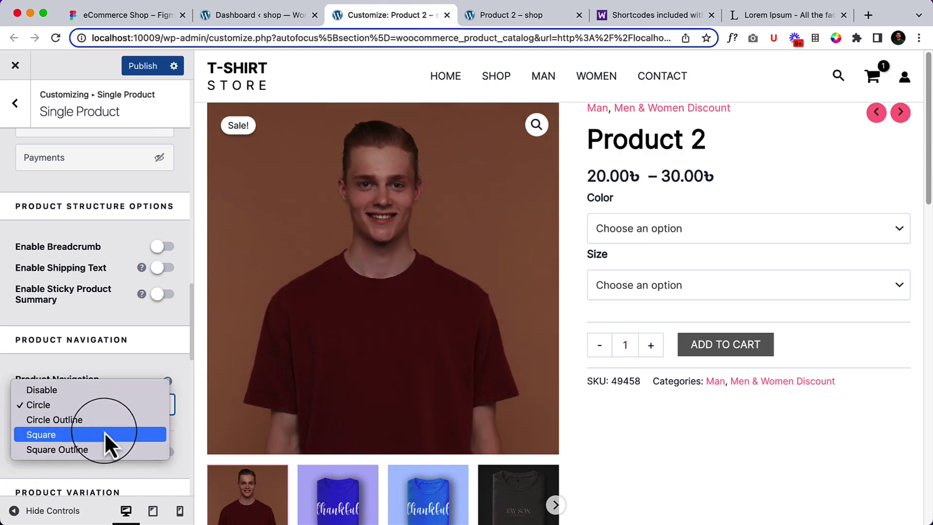
pyautogui.click(104, 431)
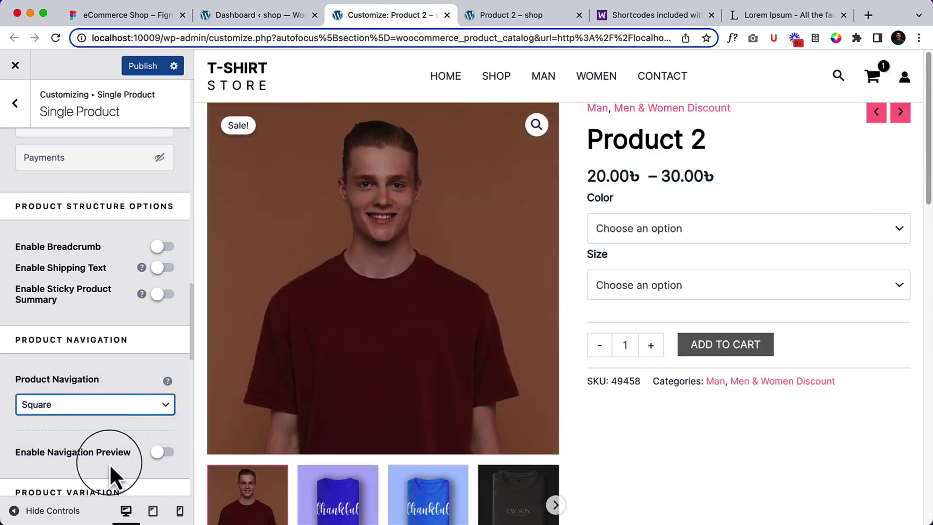
pyautogui.click(166, 447)
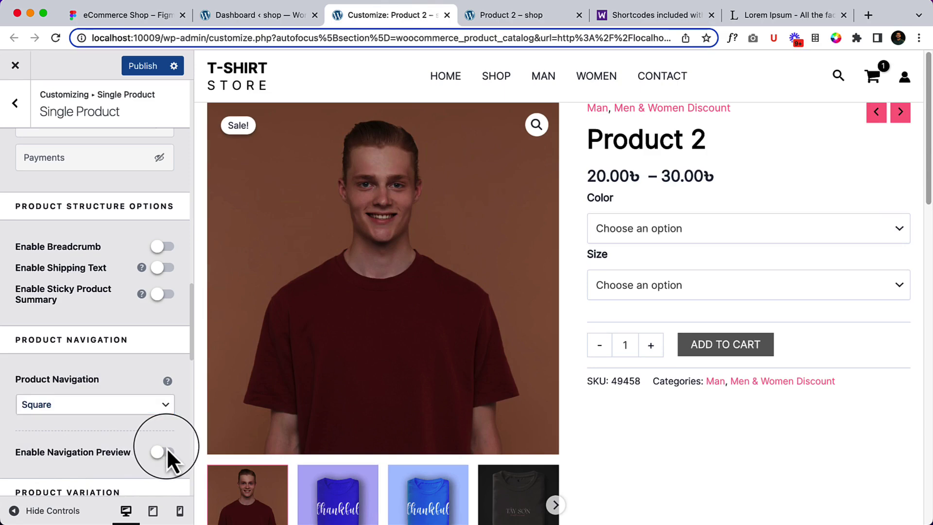
pyautogui.click(165, 451)
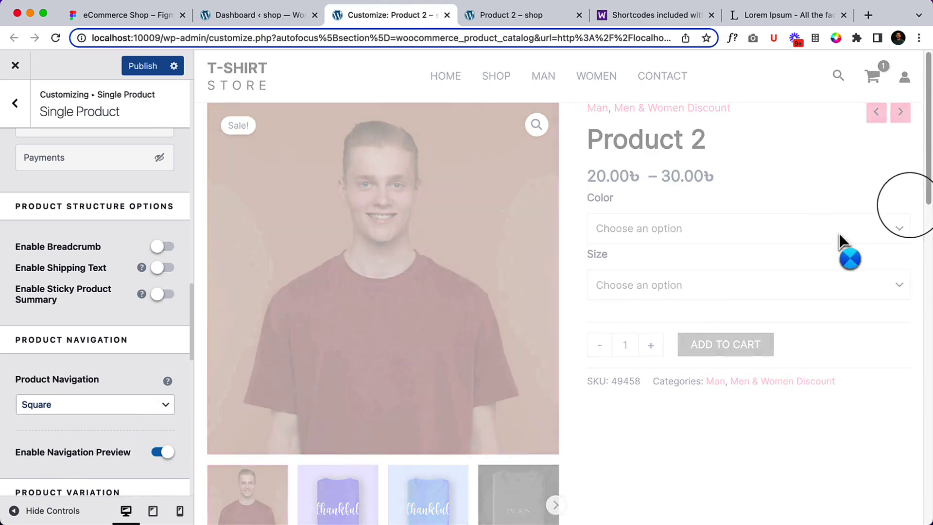
# - Switch to the Figma design and examine the price line with its free shipping text on the single product page
pyautogui.moveTo(898, 119)
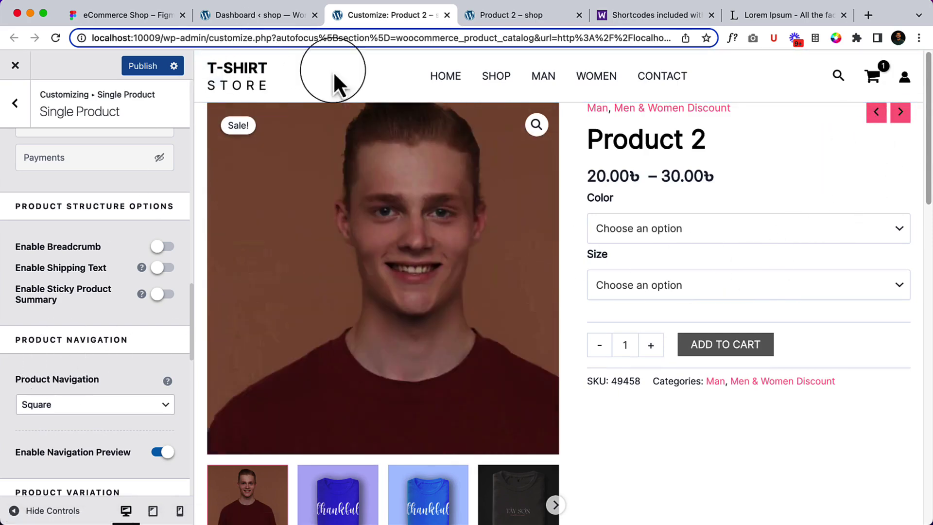
pyautogui.click(151, 11)
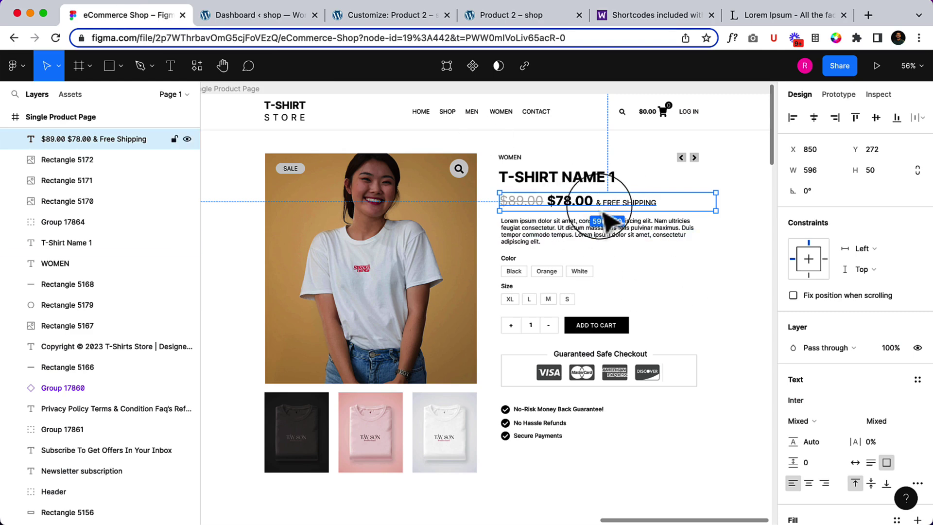
pyautogui.scroll(2, 605, 216)
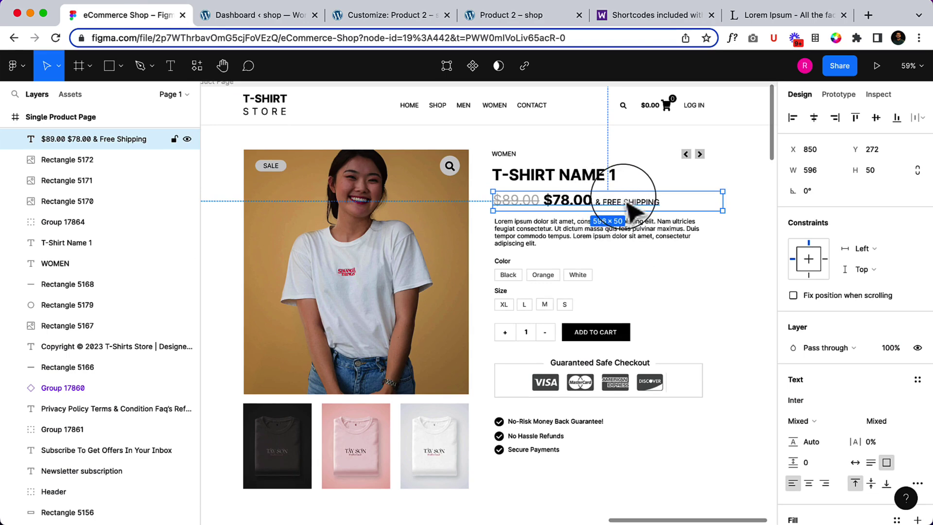
pyautogui.doubleClick(625, 201)
pyautogui.tripleClick(620, 200)
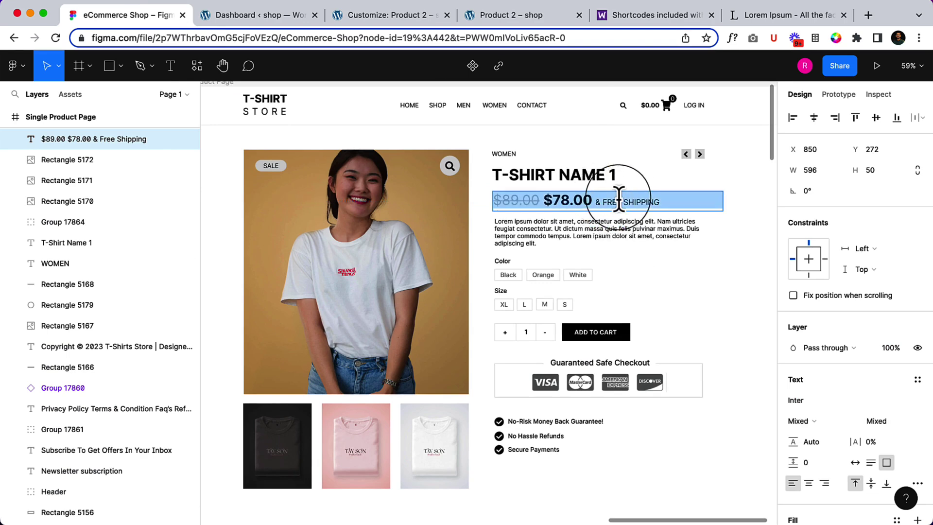
pyautogui.doubleClick(609, 200)
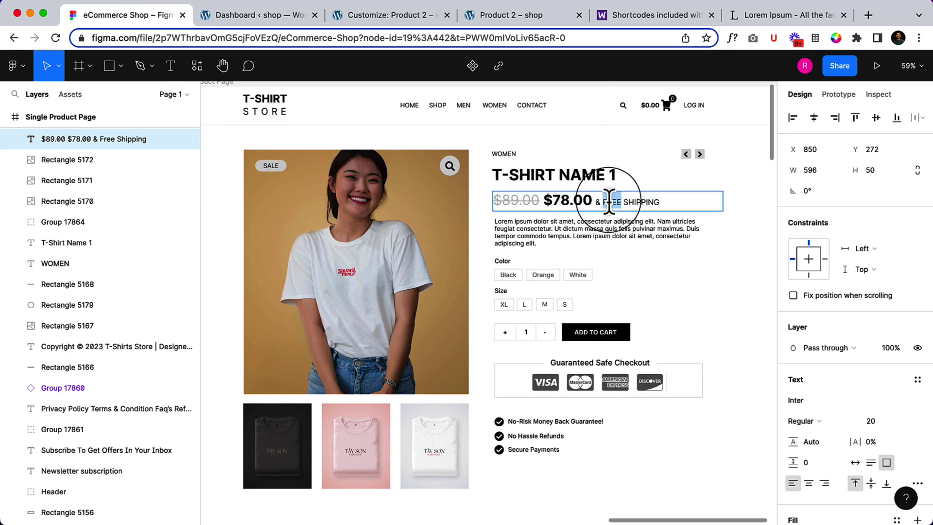
# - Return to the Customizer and review the Single Product structure elements, including the Add To Cart settings
pyautogui.click(375, 12)
pyautogui.scroll(2, 79, 330)
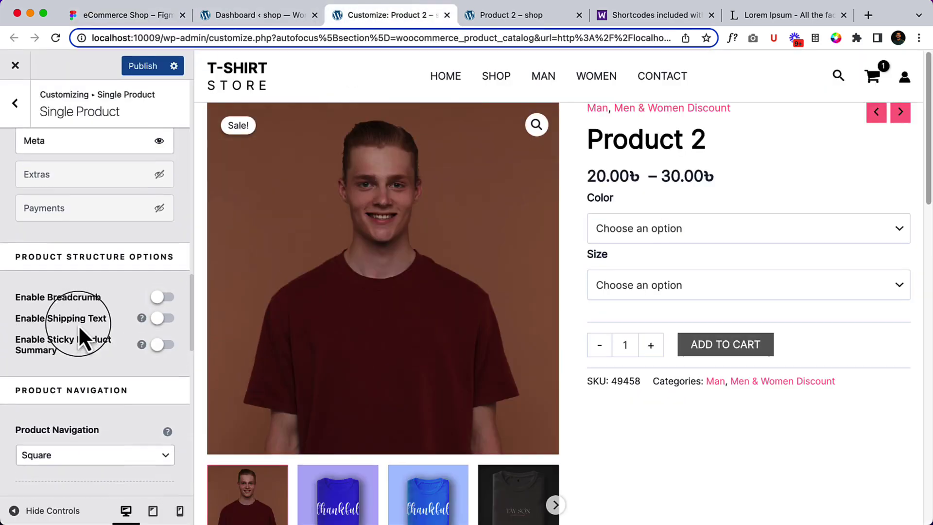
pyautogui.scroll(5, 78, 325)
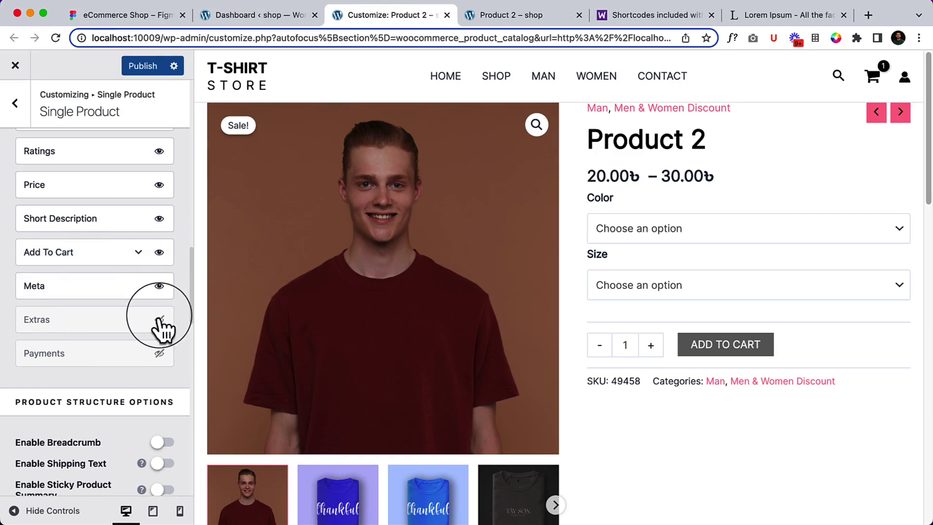
pyautogui.scroll(3, 162, 328)
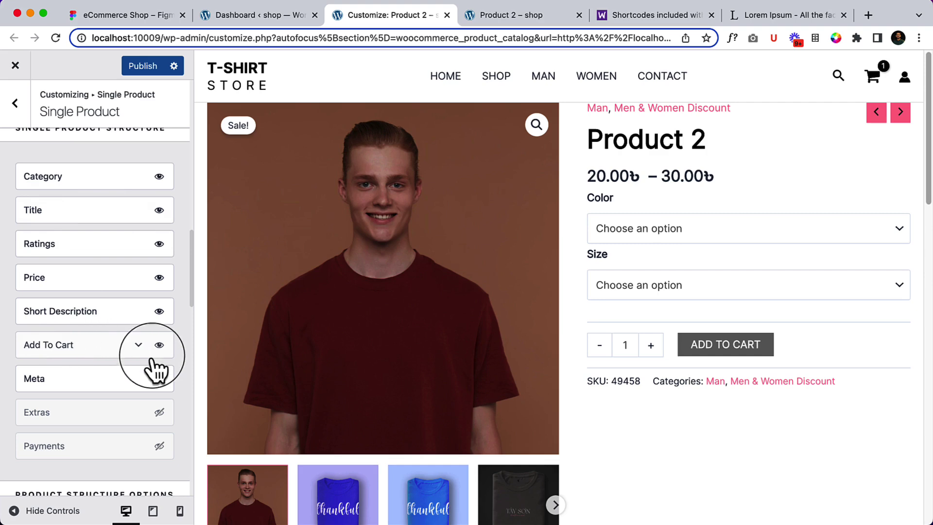
pyautogui.click(138, 345)
pyautogui.scroll(-2, 138, 355)
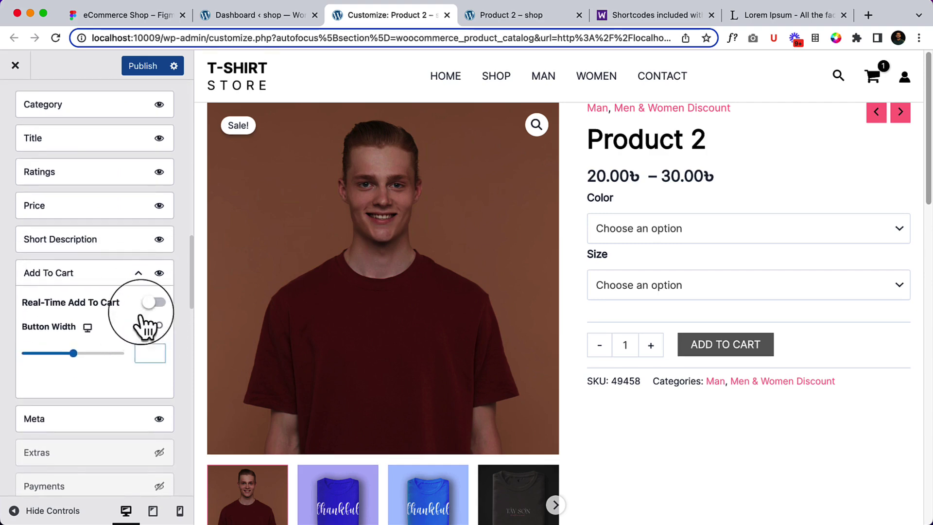
pyautogui.click(138, 275)
pyautogui.scroll(3, 141, 287)
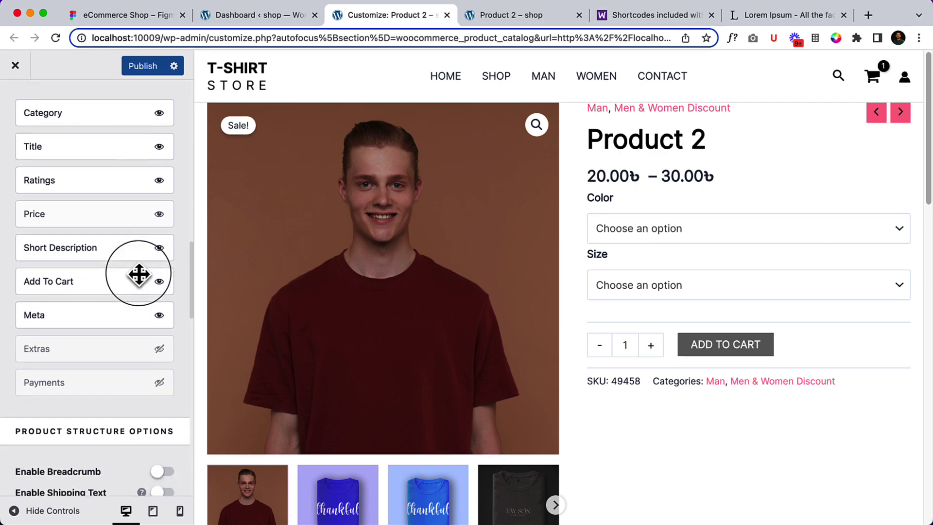
# - Try enabling the Product Title for the single product and review its banner layout, structure and meta settings
pyautogui.scroll(-10, 138, 274)
pyautogui.scroll(5, 139, 274)
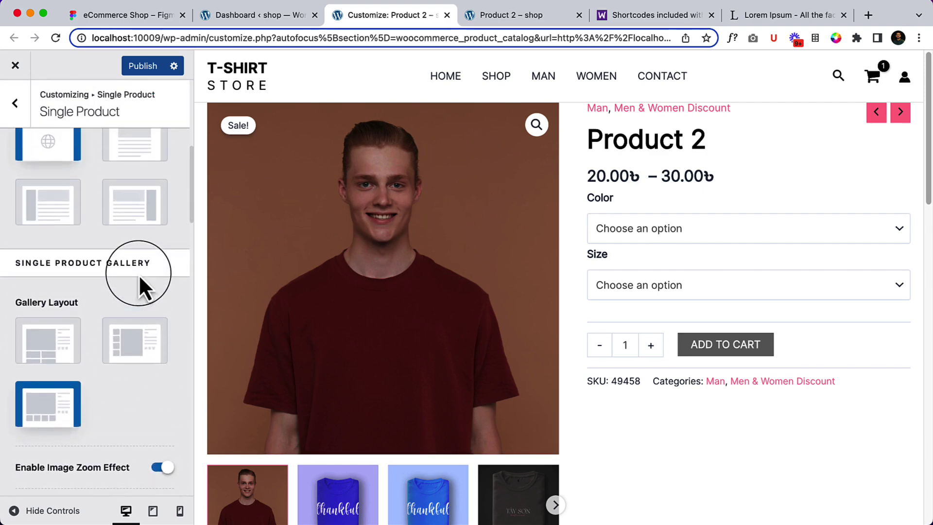
pyautogui.scroll(3, 138, 274)
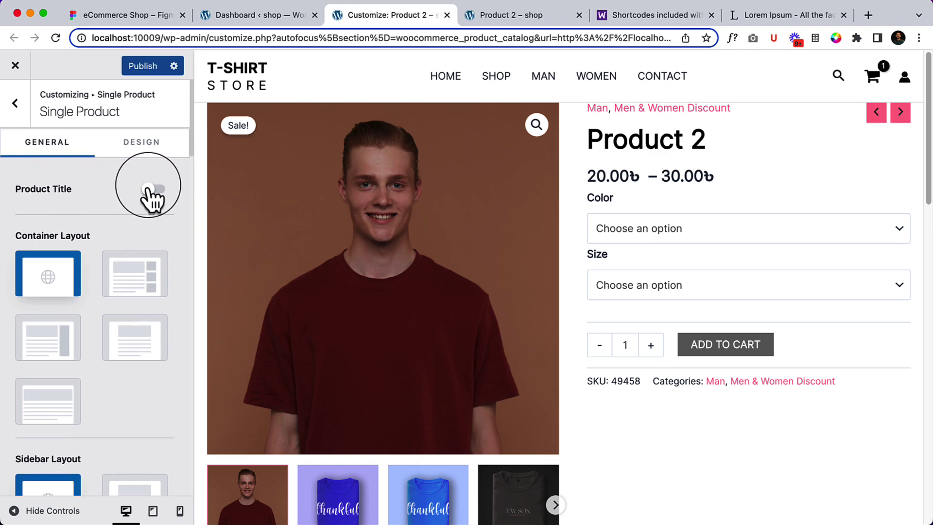
pyautogui.click(153, 189)
pyautogui.click(64, 187)
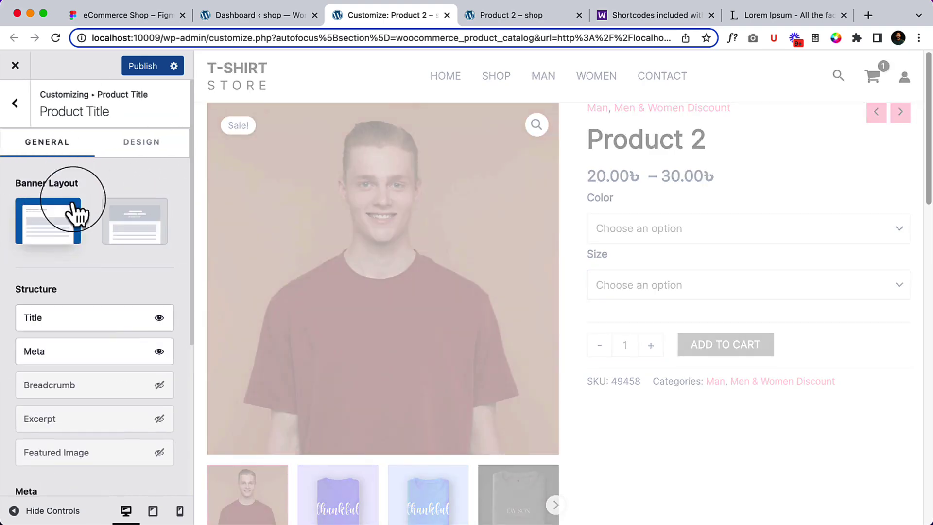
pyautogui.scroll(-1, 134, 304)
pyautogui.scroll(-1, 134, 303)
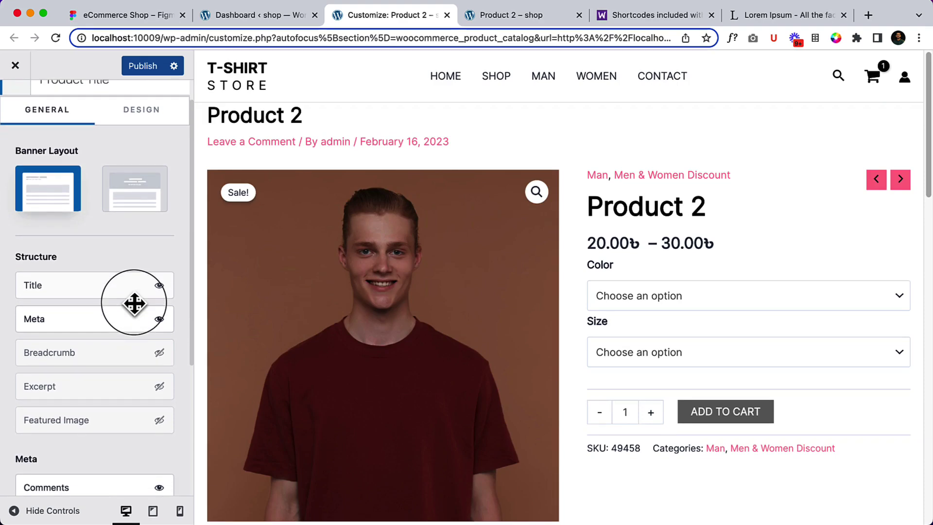
pyautogui.scroll(-5, 134, 303)
pyautogui.scroll(6, 134, 303)
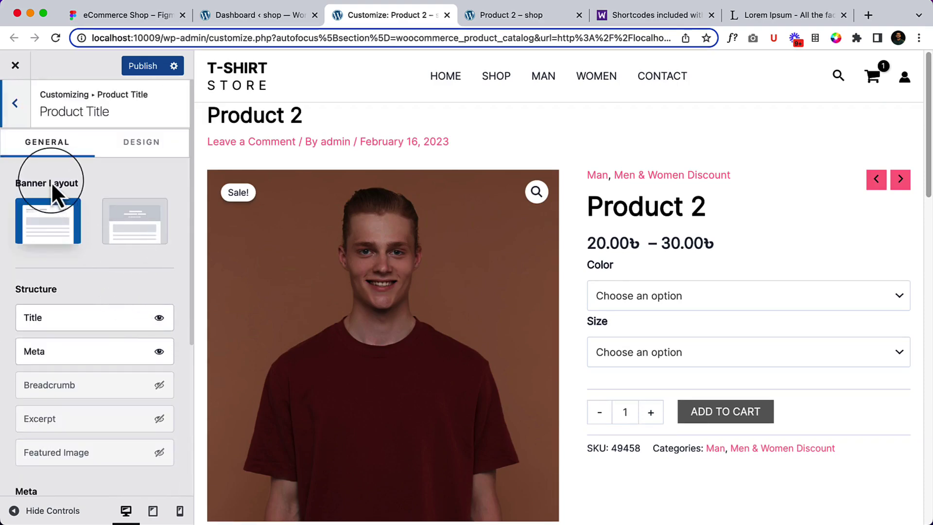
pyautogui.click(15, 103)
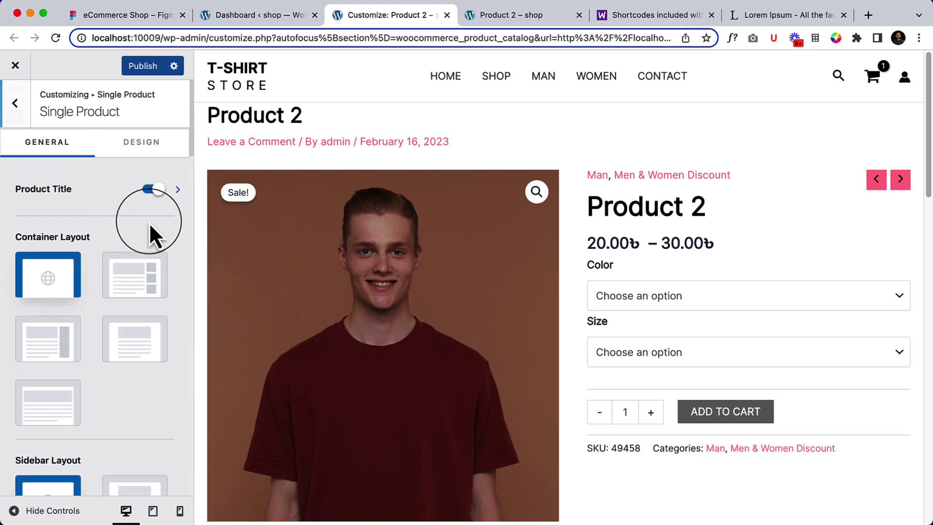
pyautogui.click(154, 190)
# - Review the Single Product design options for general, navigation and description colors and for fonts
pyautogui.click(162, 148)
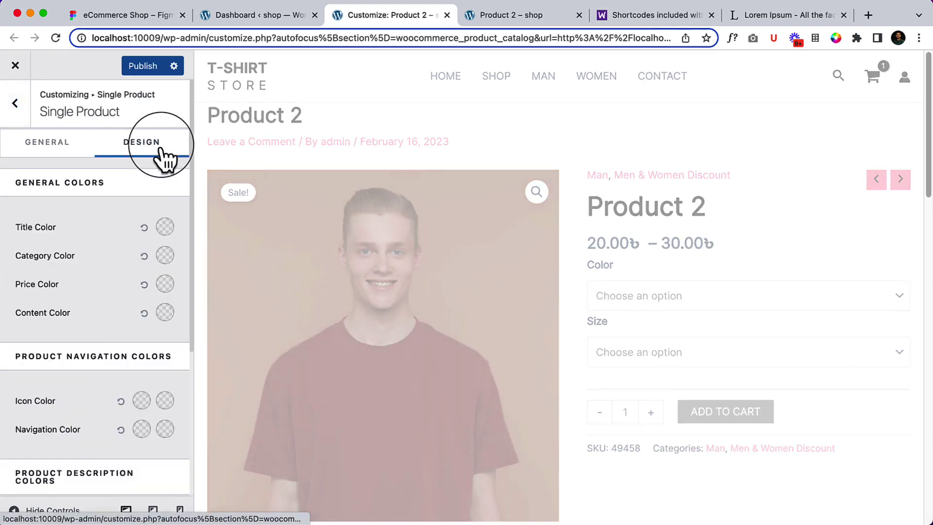
pyautogui.scroll(-5, 84, 315)
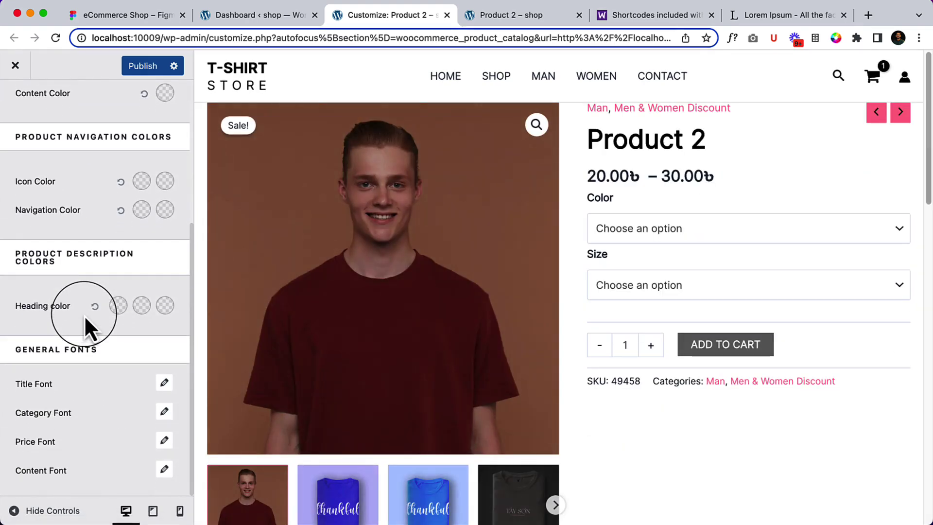
pyautogui.scroll(5, 45, 188)
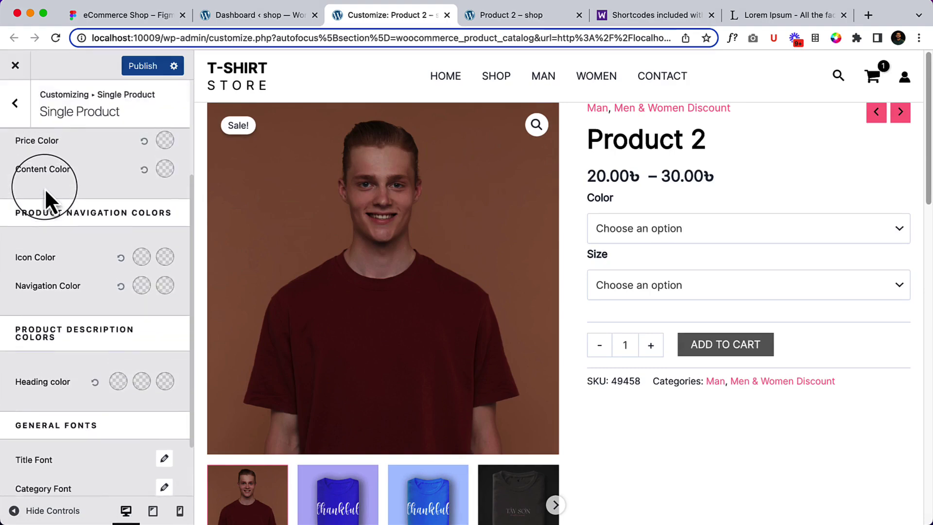
# - Enable the Extras and Payments elements in the Single Product structure and check them in the preview
pyautogui.click(46, 143)
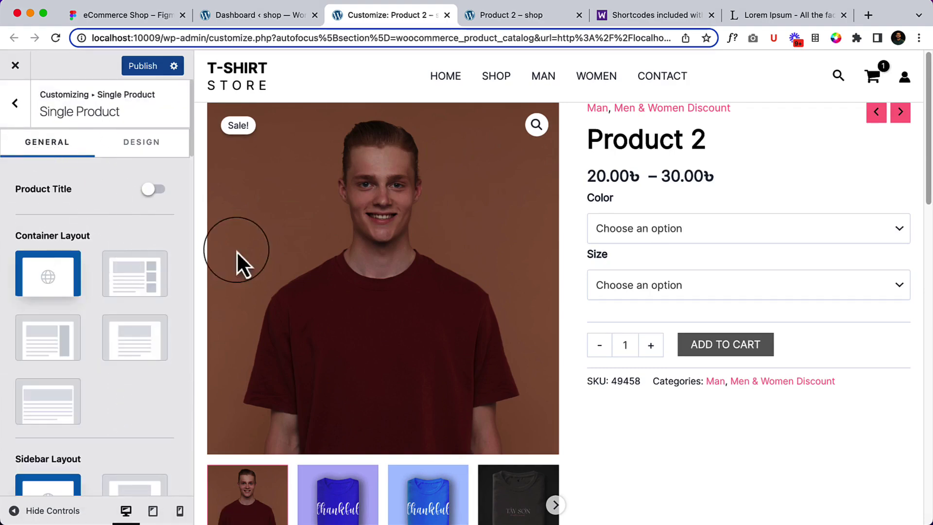
pyautogui.scroll(-7, 97, 340)
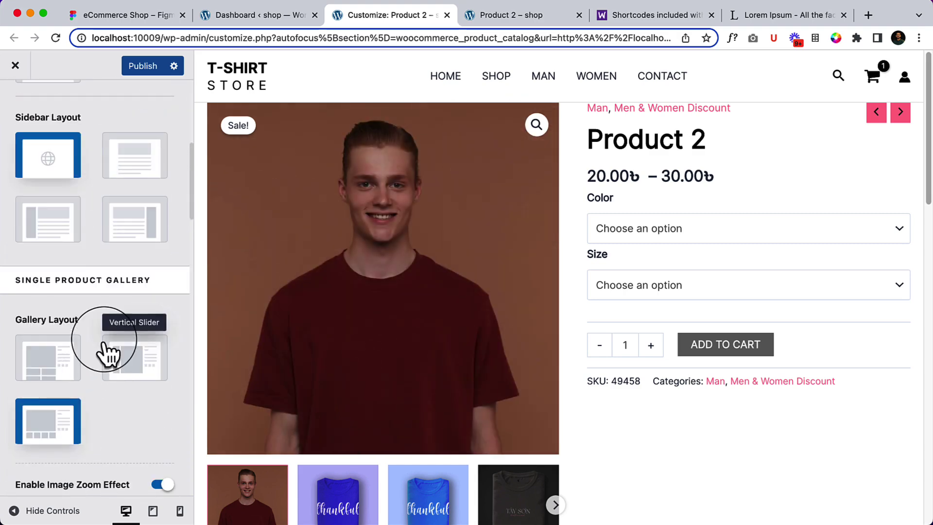
pyautogui.scroll(-5, 95, 359)
pyautogui.scroll(-2, 92, 352)
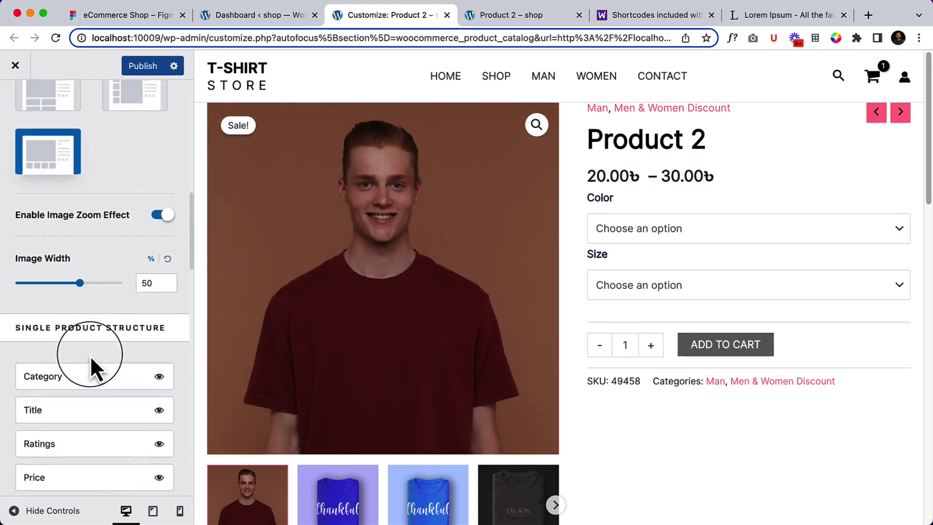
pyautogui.scroll(-2, 60, 365)
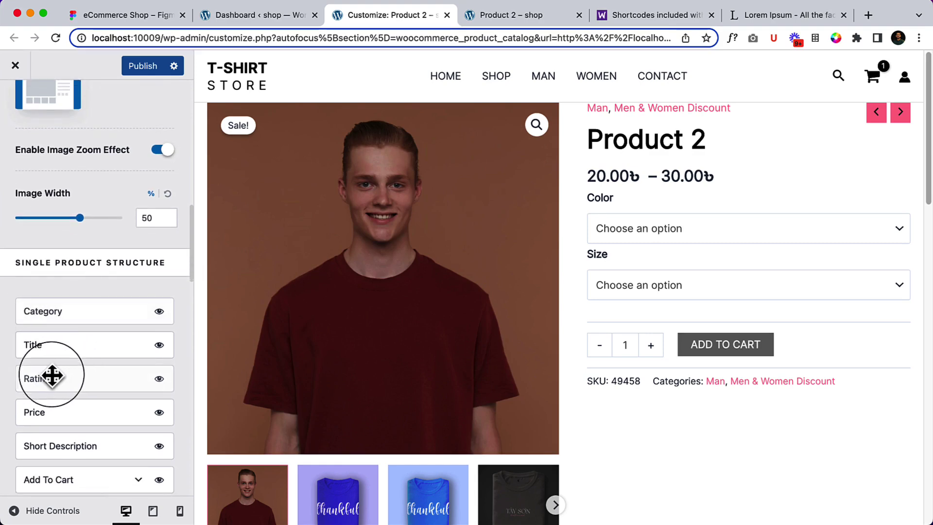
pyautogui.scroll(-3, 37, 384)
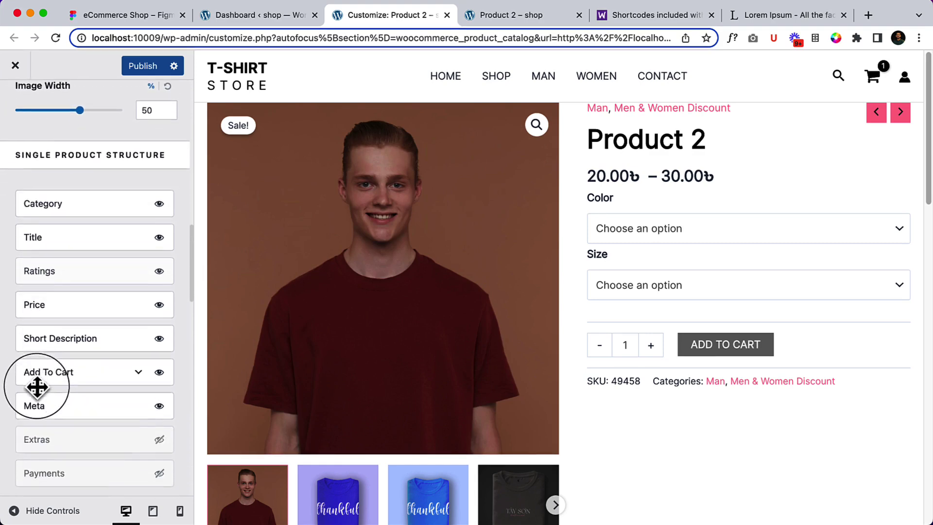
pyautogui.click(139, 372)
pyautogui.scroll(-5, 140, 375)
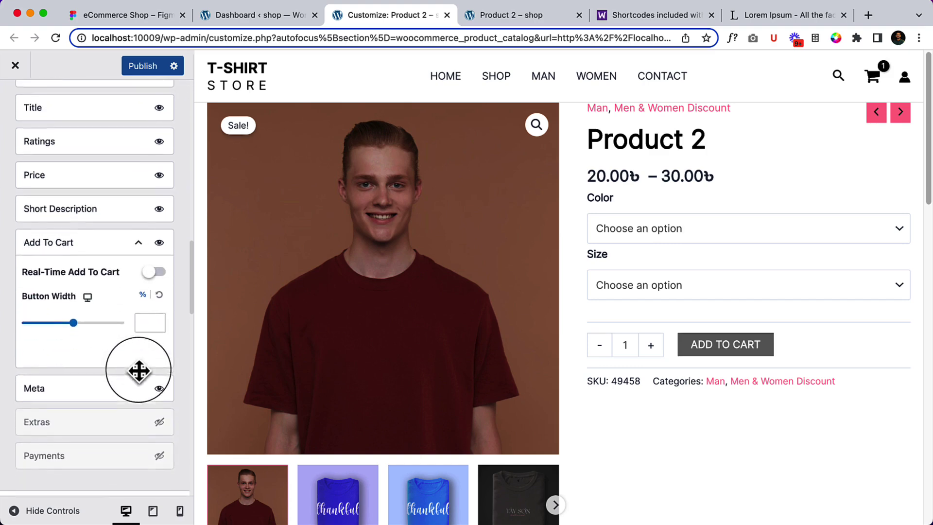
pyautogui.click(159, 369)
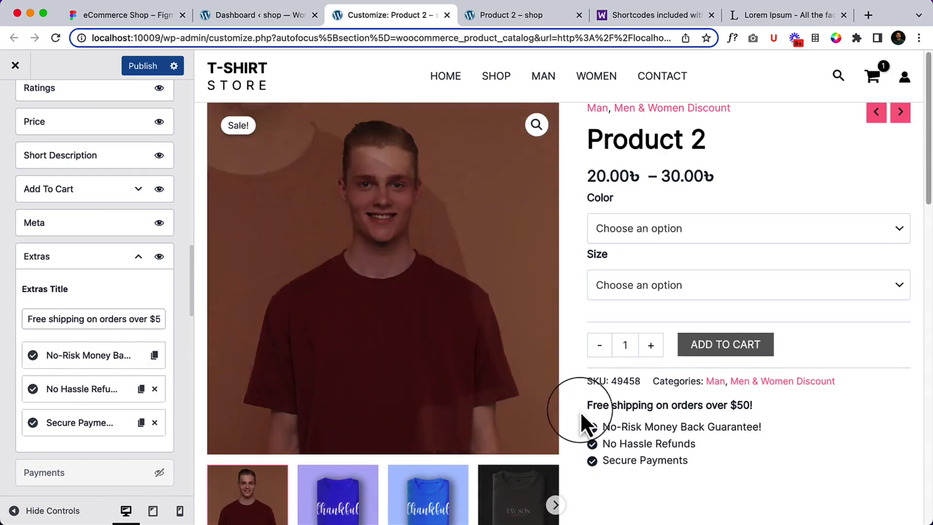
pyautogui.click(159, 473)
pyautogui.scroll(-2, 162, 479)
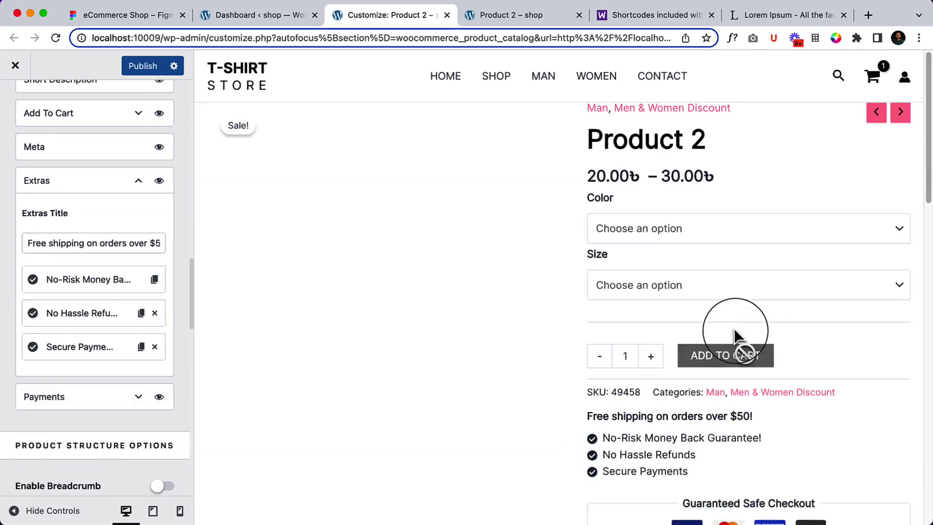
pyautogui.scroll(-3, 691, 401)
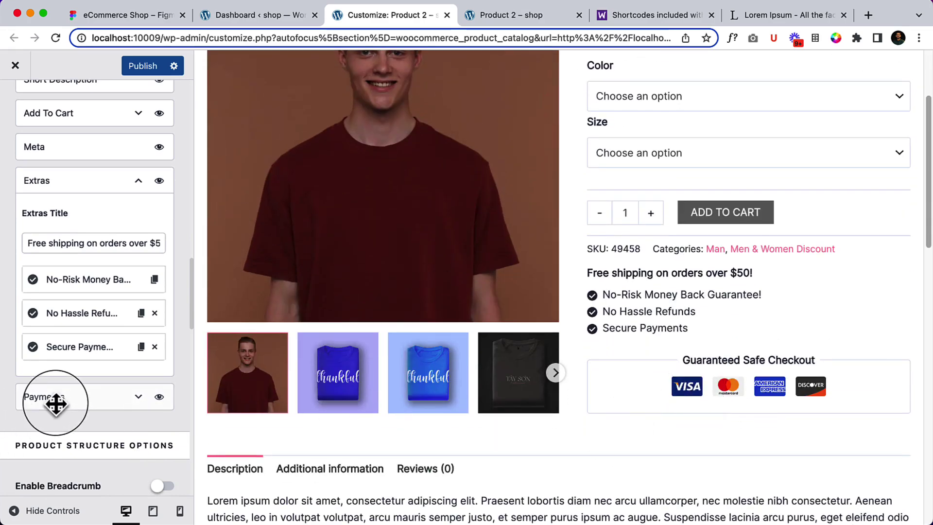
# - Enable the shipping text in the product structure options and check it beside the product price
pyautogui.scroll(-2, 56, 403)
pyautogui.scroll(-2, 77, 361)
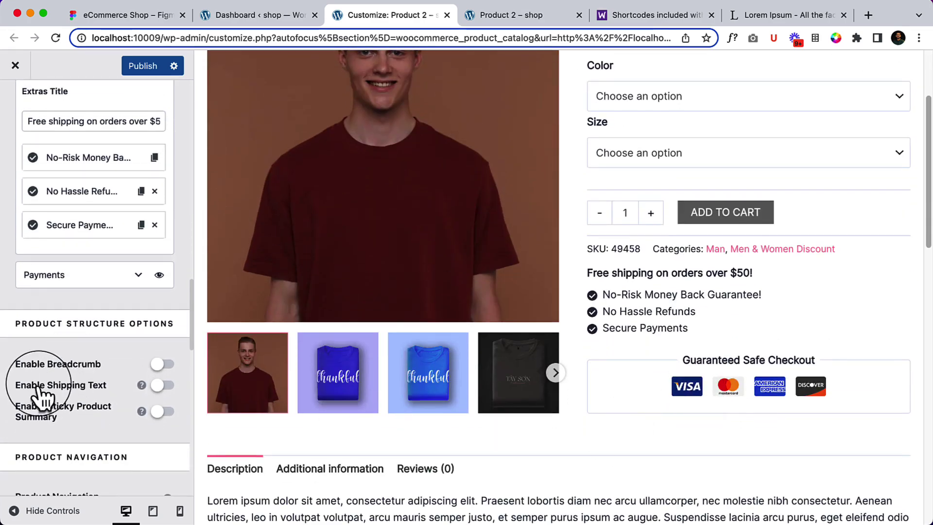
pyautogui.click(163, 385)
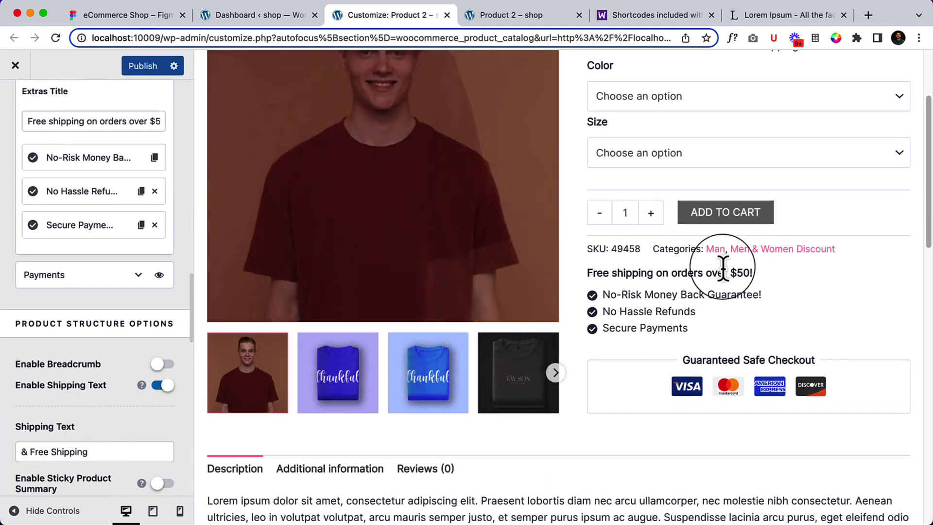
pyautogui.scroll(3, 724, 266)
pyautogui.moveTo(720, 182); pyautogui.dragTo(748, 180)
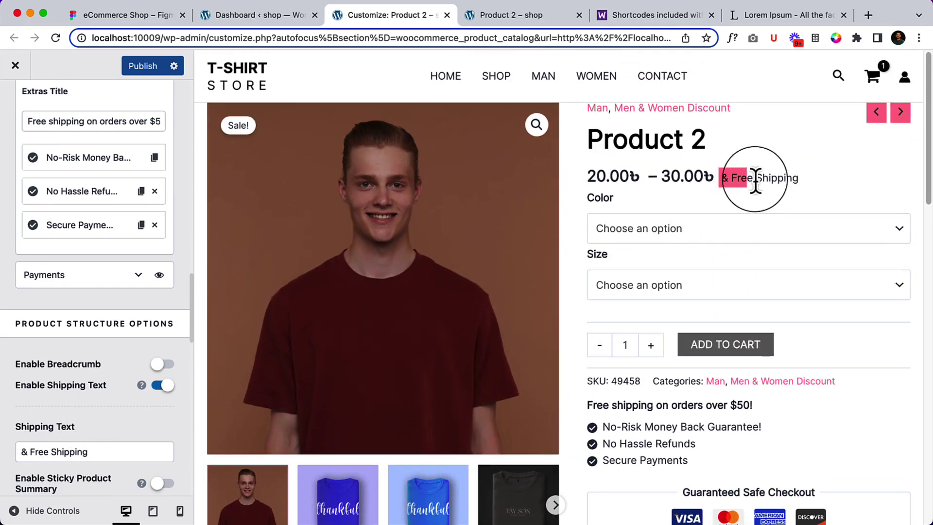
# - Compare the extras text, guarantee list and safe checkout block in the preview with the Figma design
pyautogui.scroll(-3, 751, 239)
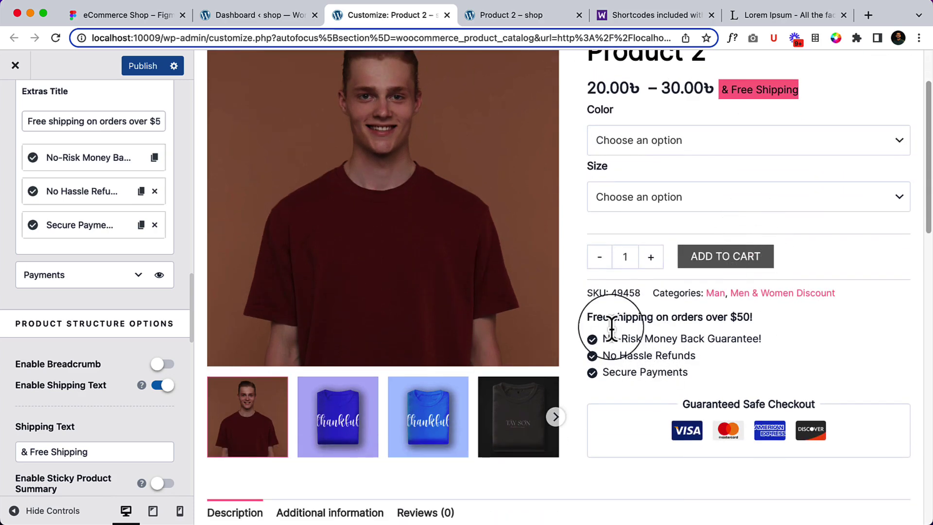
pyautogui.moveTo(594, 316); pyautogui.dragTo(603, 326)
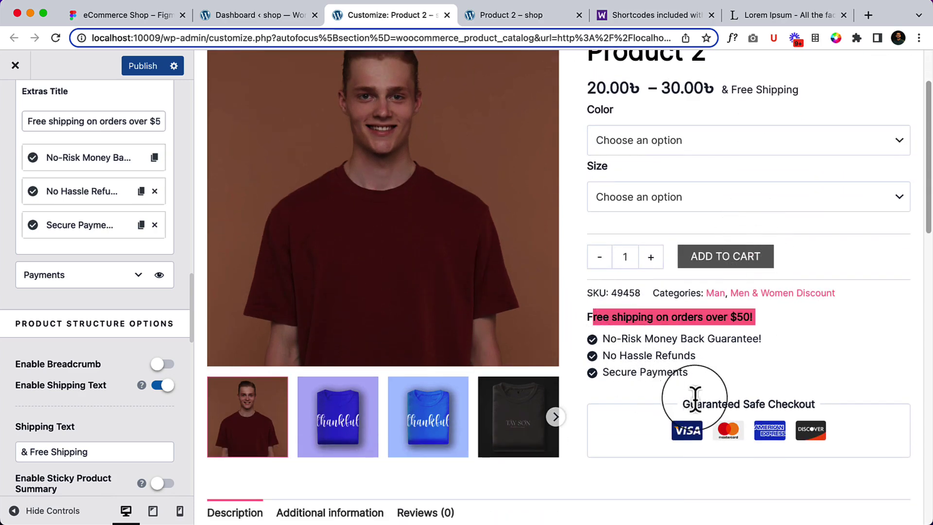
pyautogui.moveTo(694, 356); pyautogui.dragTo(601, 316)
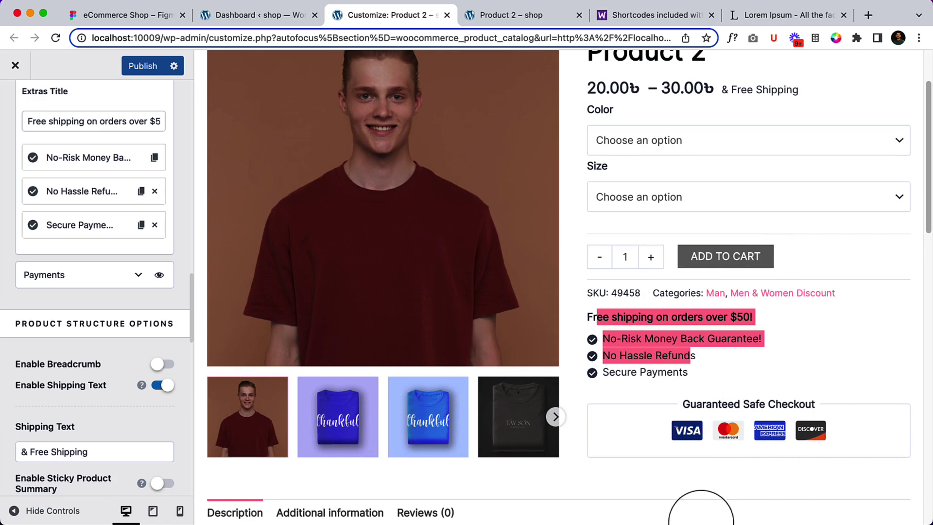
pyautogui.click(104, 16)
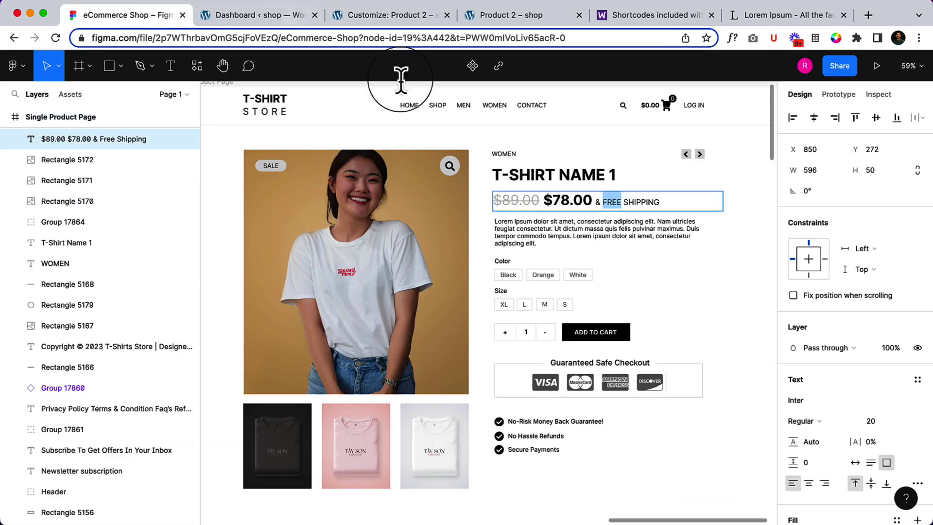
# - Compare the product details, safe checkout box and guarantee list in the Figma design with the Product 2 preview in the Customizer
pyautogui.scroll(-2, 556, 340)
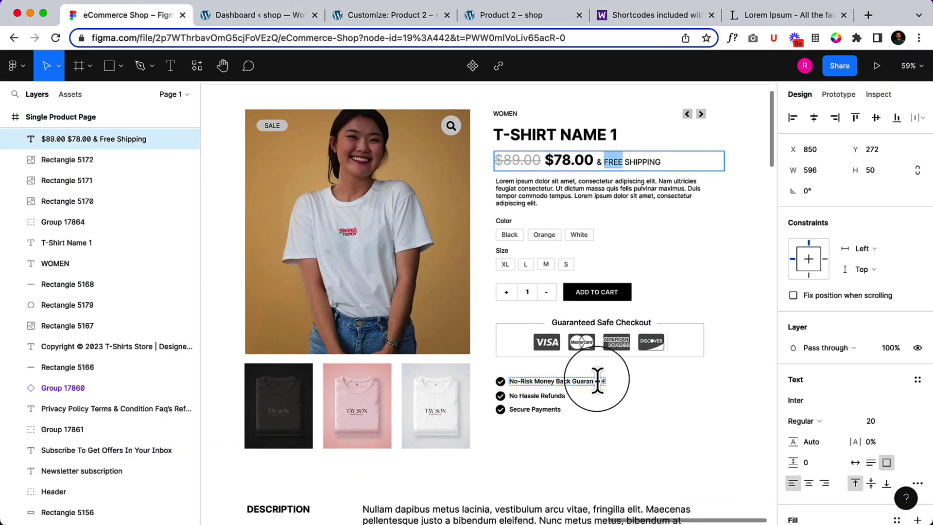
pyautogui.doubleClick(594, 381)
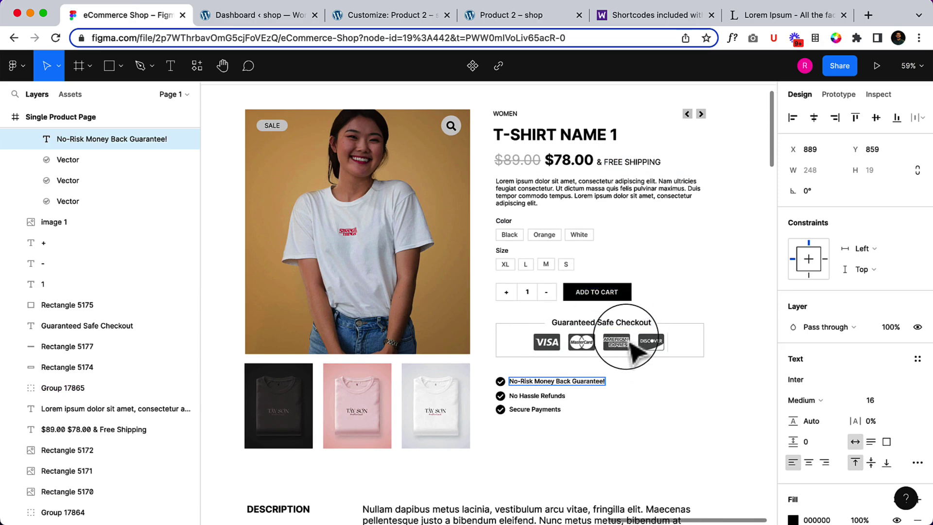
pyautogui.press('Escape')
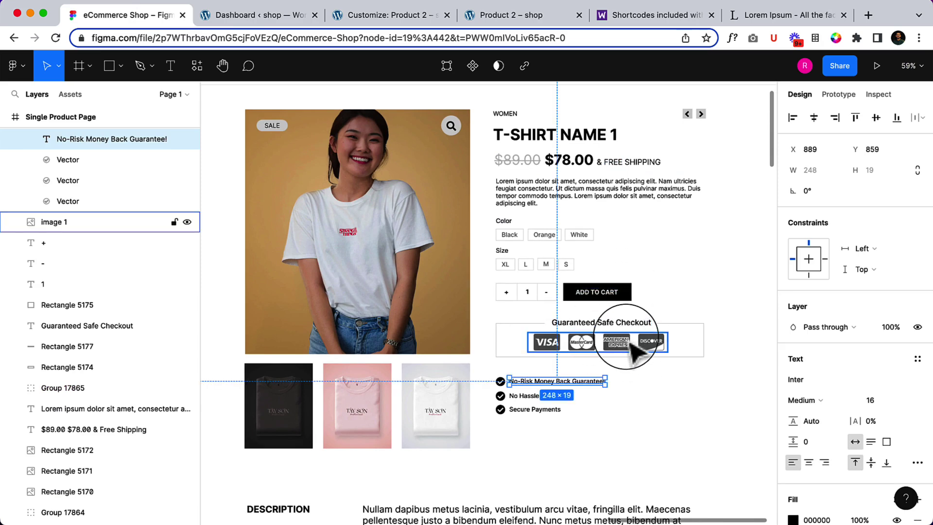
pyautogui.click(666, 353)
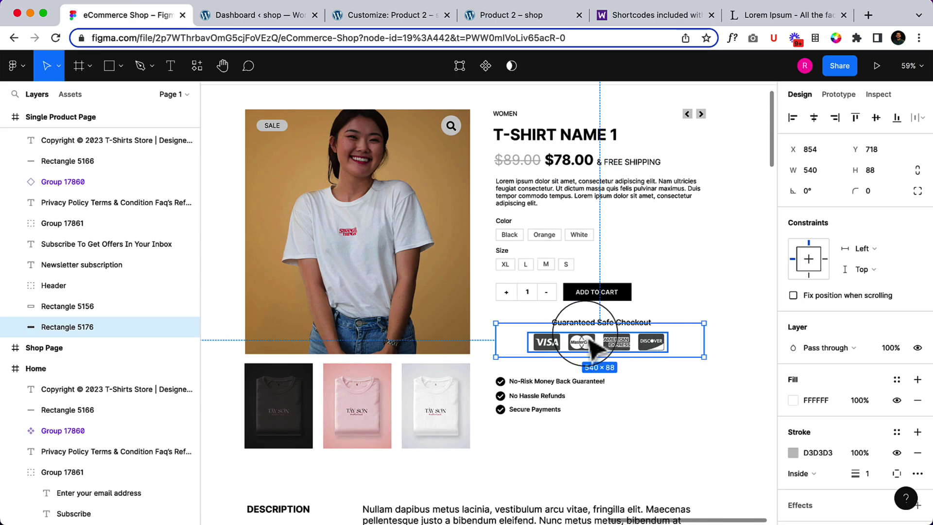
pyautogui.click(657, 382)
pyautogui.scroll(2, 659, 386)
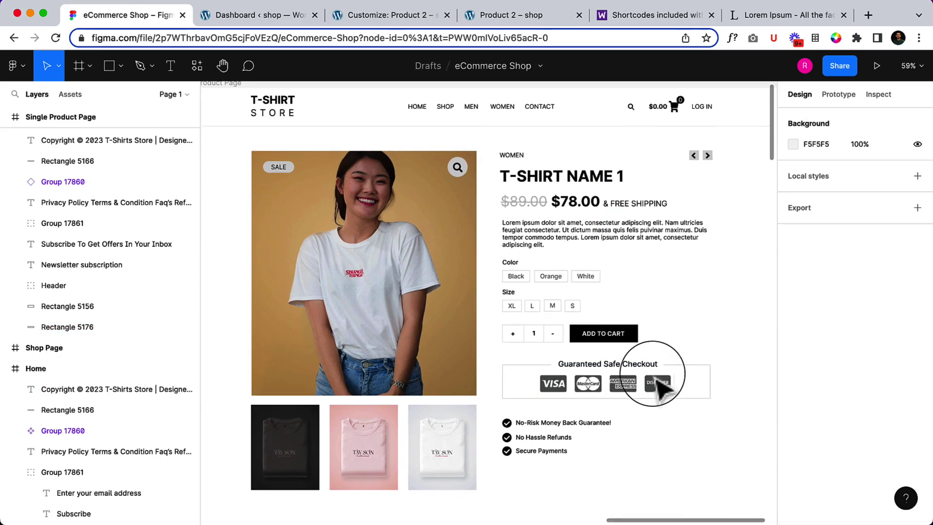
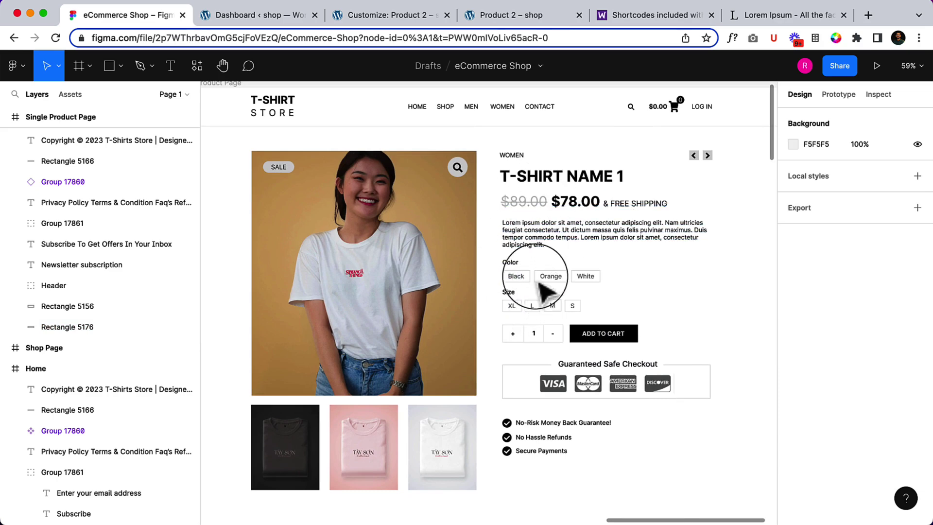
pyautogui.click(381, 10)
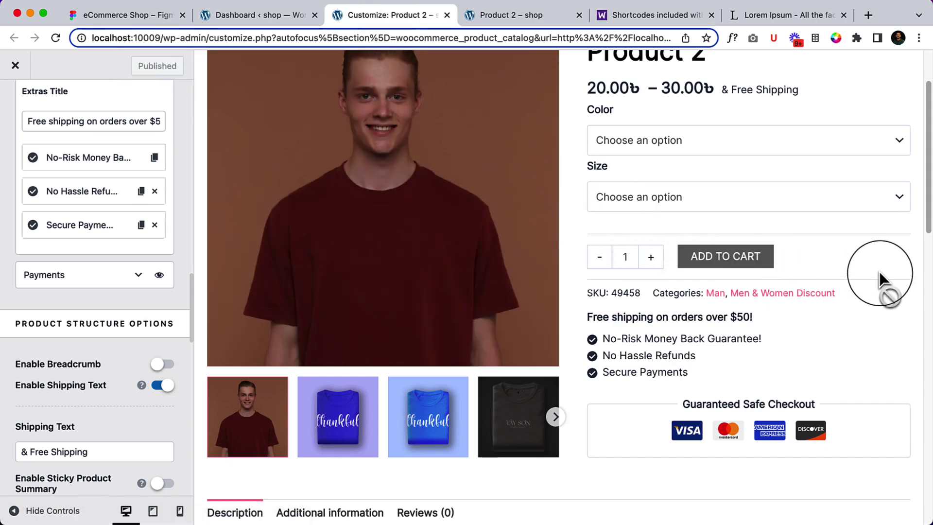
pyautogui.scroll(2, 879, 271)
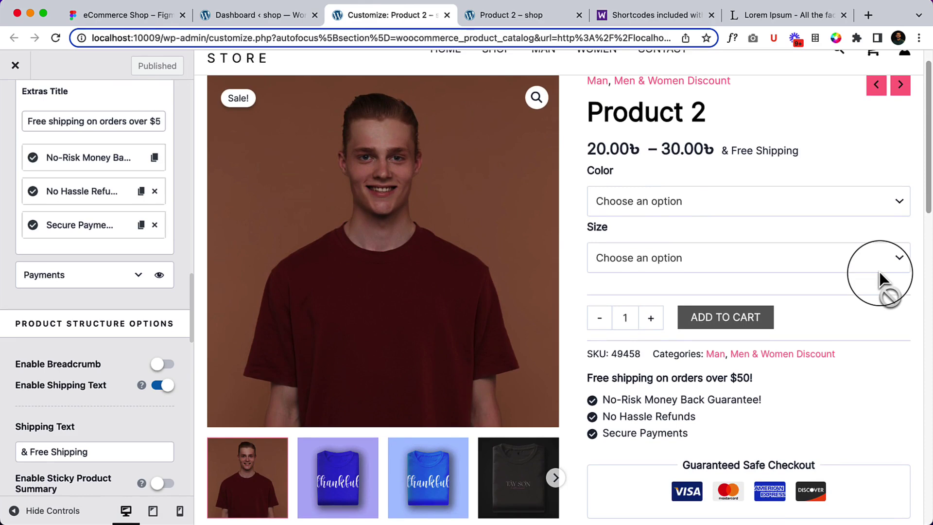
pyautogui.click(146, 16)
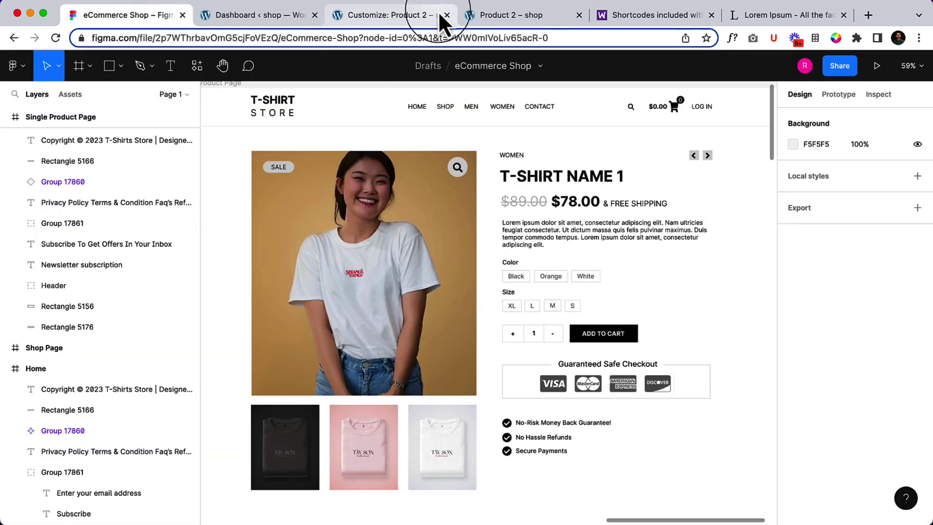
# - Switch to the Customizer and hide the Meta element in the Single Product structure
pyautogui.click(386, 16)
pyautogui.click(80, 229)
pyautogui.scroll(5, 77, 224)
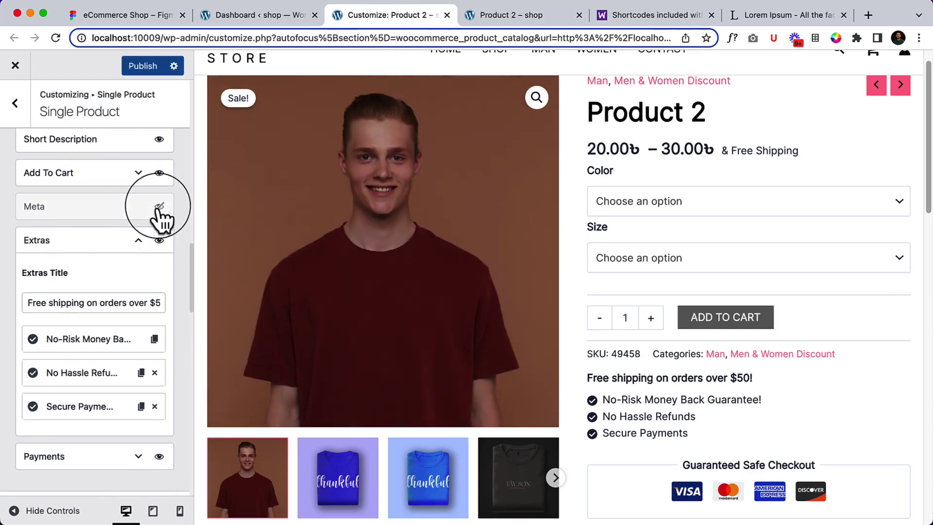
# - Review the remaining Single Product options, including structure, description layout, related products and sticky add to cart
pyautogui.scroll(-6, 158, 209)
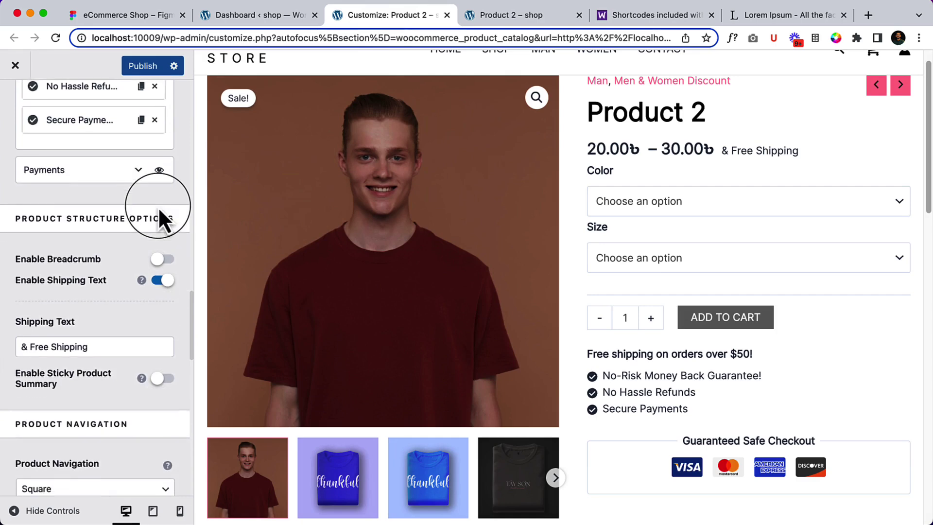
pyautogui.scroll(-10, 158, 206)
pyautogui.scroll(-8, 158, 206)
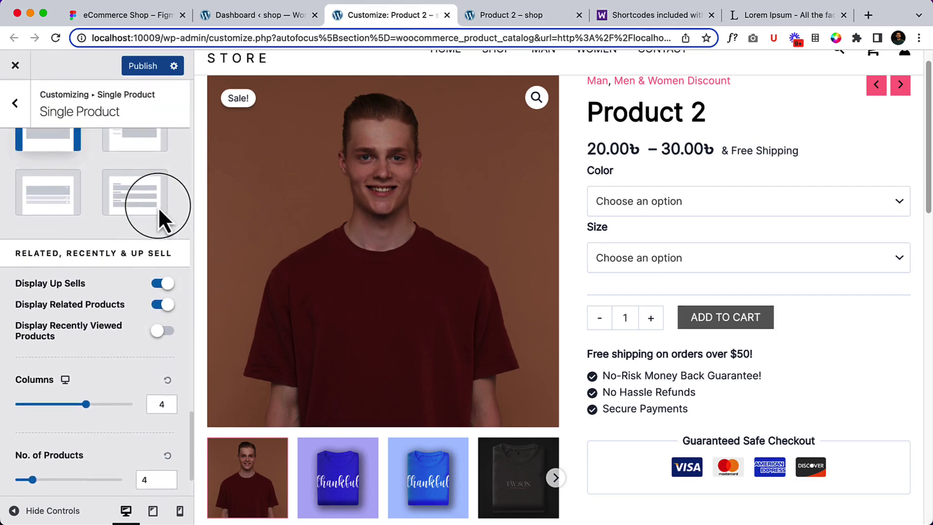
pyautogui.scroll(-4, 159, 211)
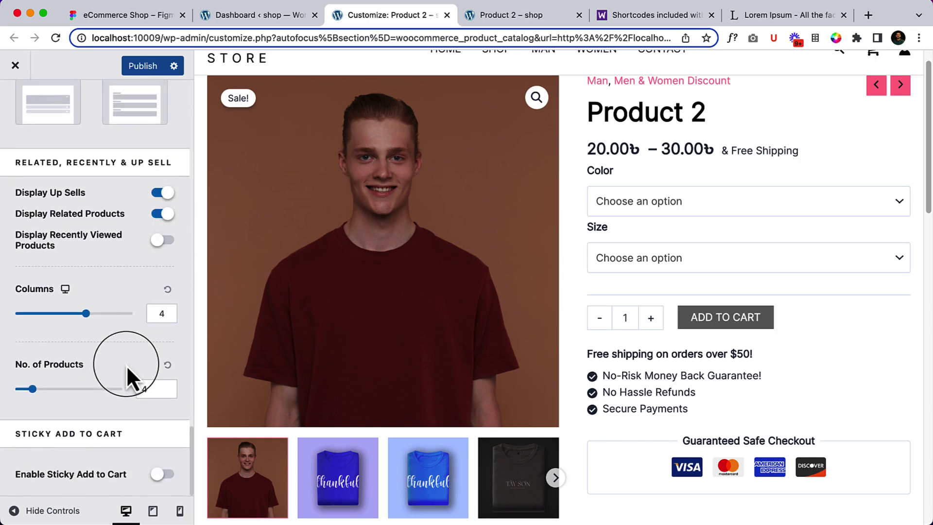
pyautogui.scroll(20, 125, 359)
pyautogui.scroll(-20, 125, 364)
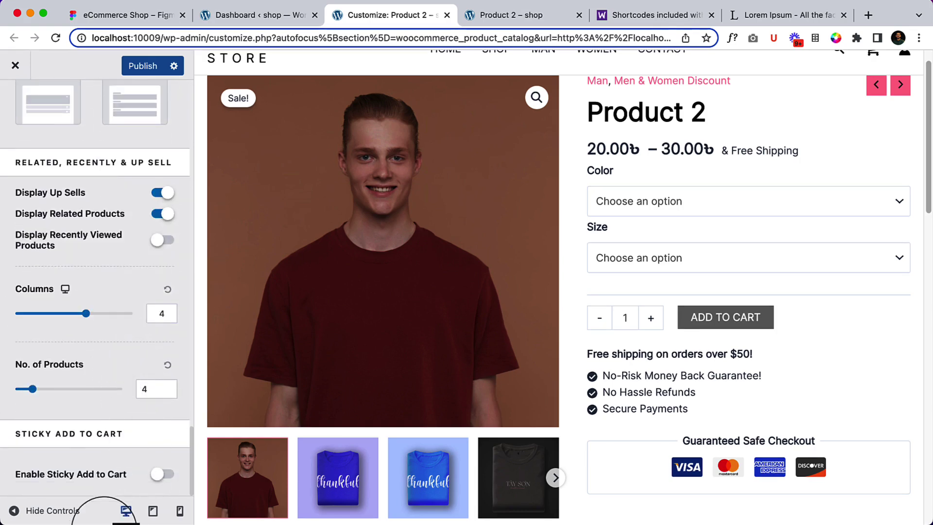
pyautogui.scroll(15, 105, 360)
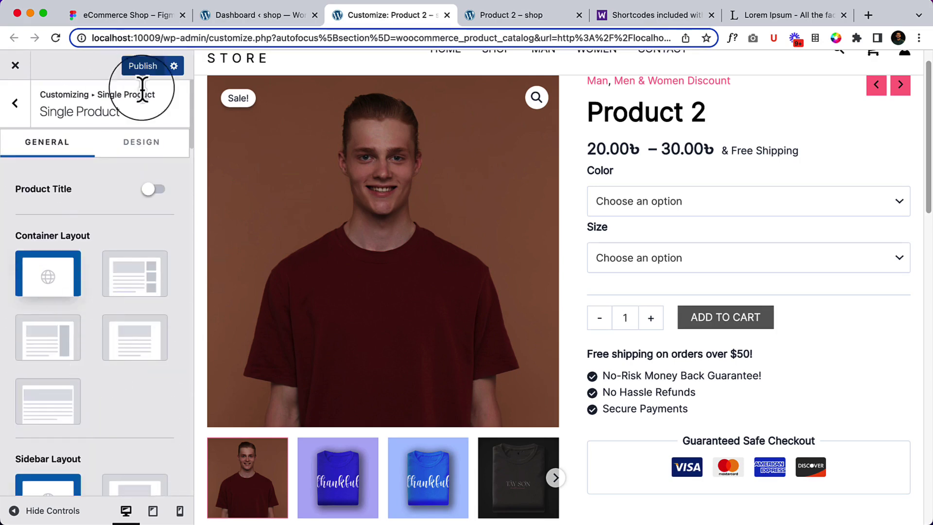
# - Examine the WooCommerce Misc settings for input field style, sale notifications and quantity buttons
pyautogui.click(15, 110)
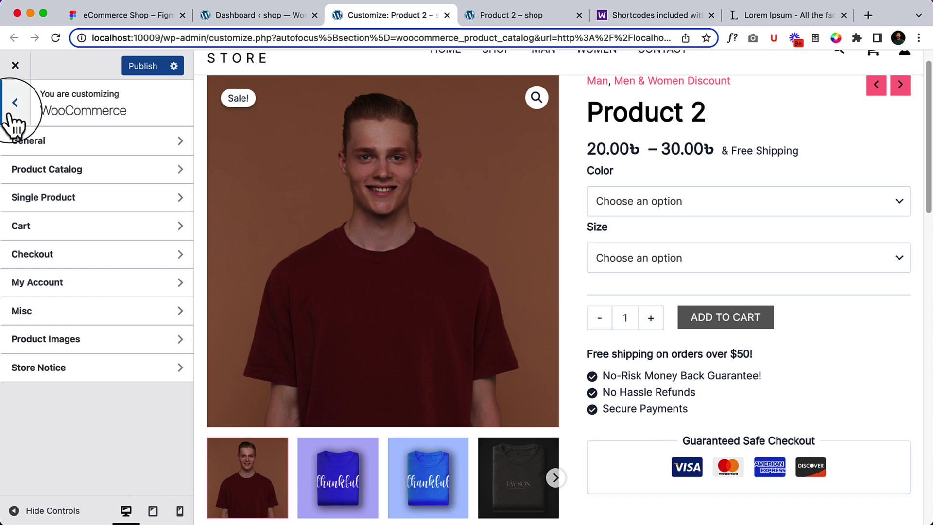
pyautogui.click(125, 315)
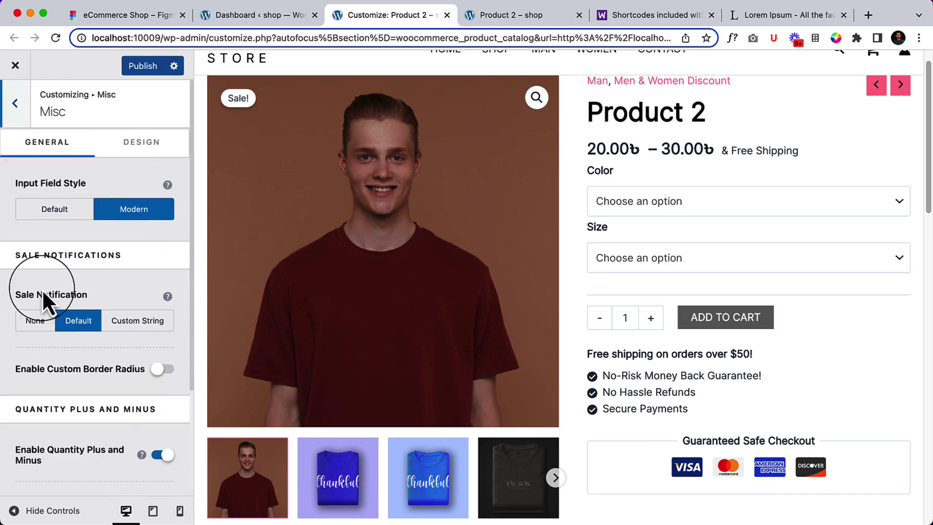
pyautogui.scroll(-5, 156, 419)
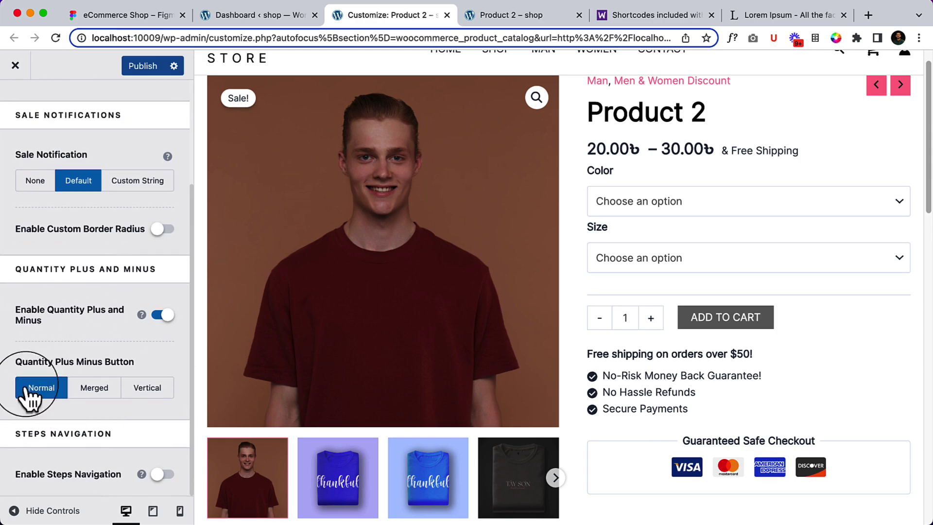
pyautogui.scroll(5, 68, 321)
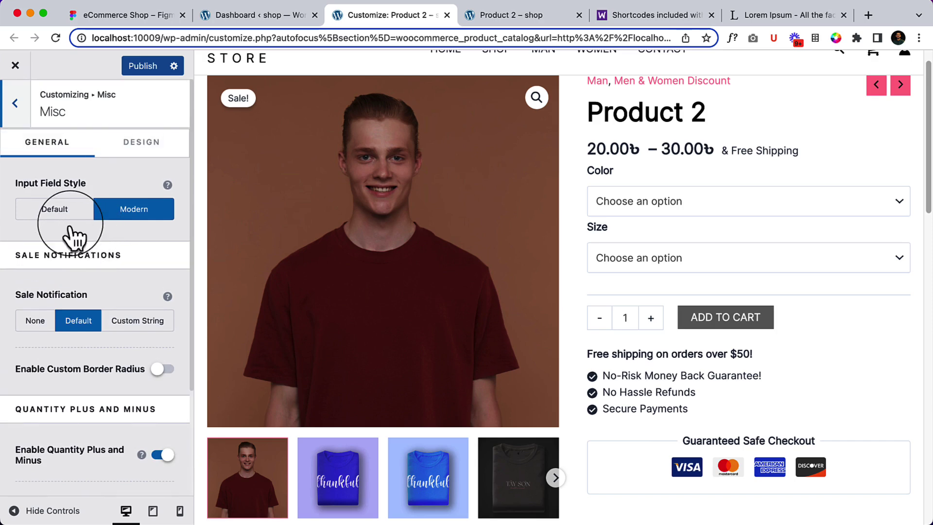
pyautogui.click(30, 102)
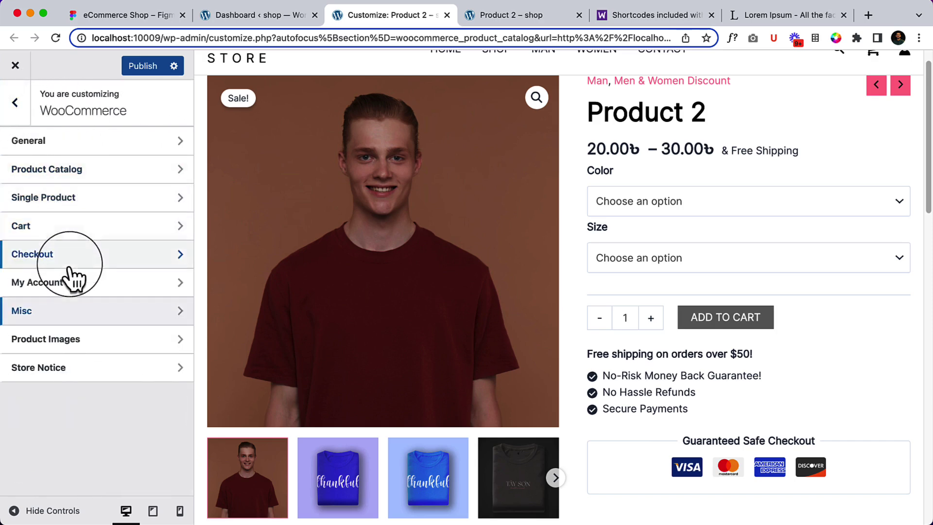
# - Enable Change Dropdown to Buttons in the Single Product variation options and publish the changes
pyautogui.click(59, 199)
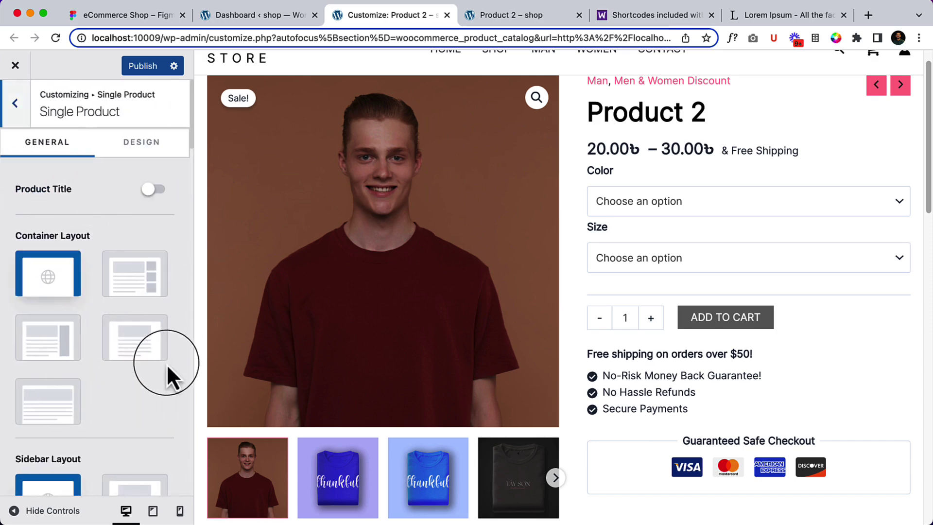
pyautogui.scroll(-10, 169, 357)
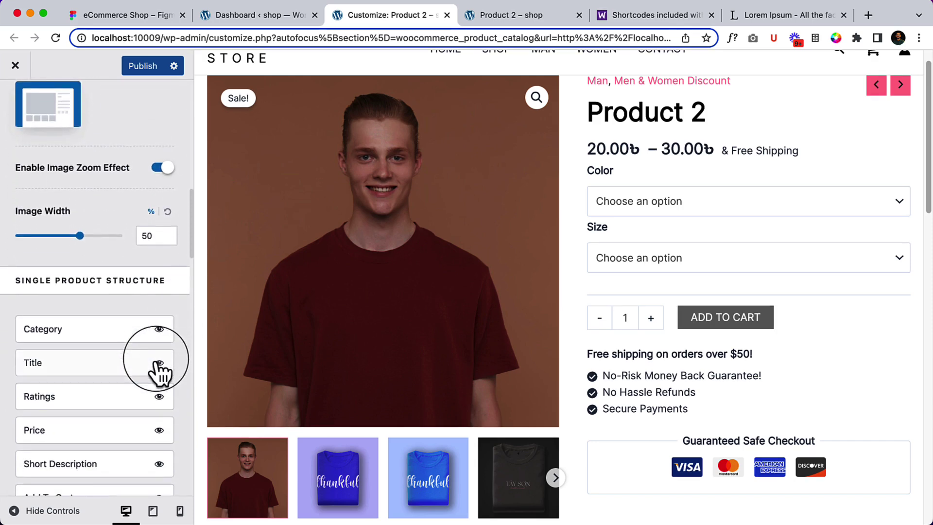
pyautogui.scroll(-10, 158, 374)
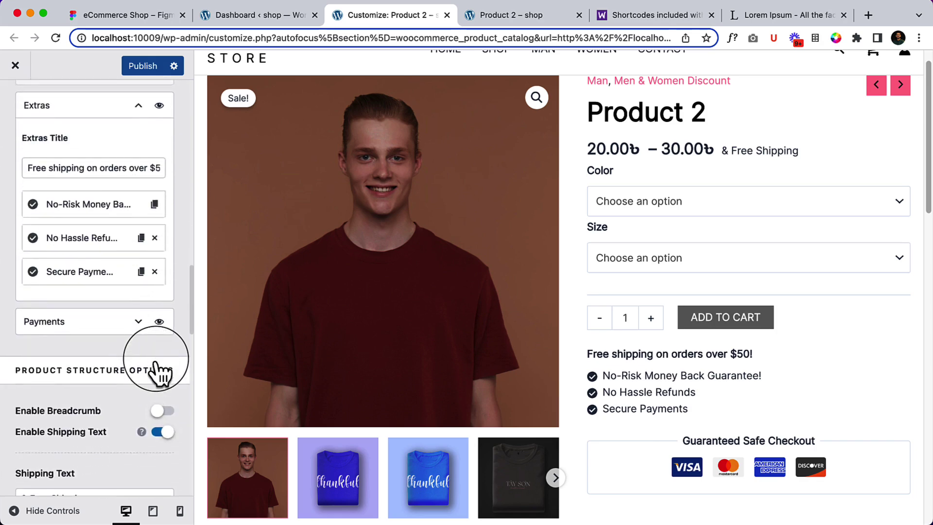
pyautogui.scroll(-4, 102, 392)
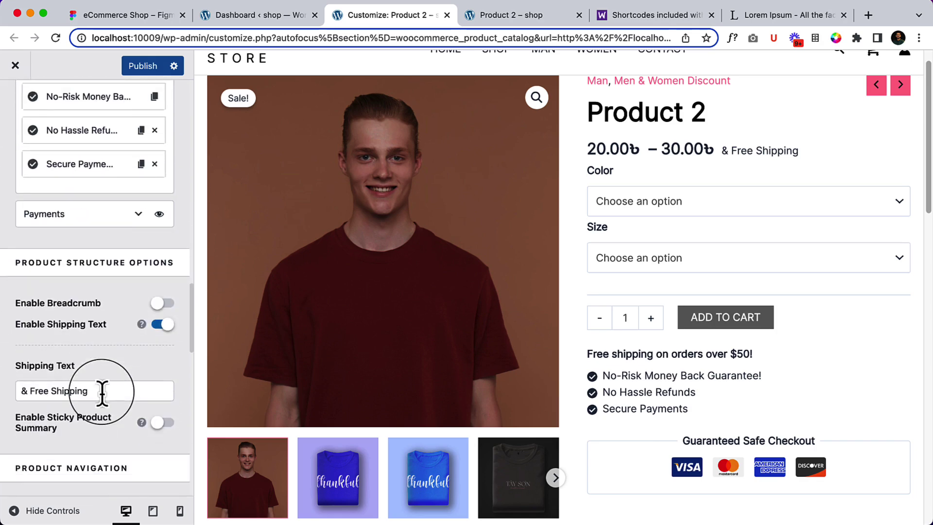
pyautogui.scroll(-6, 101, 392)
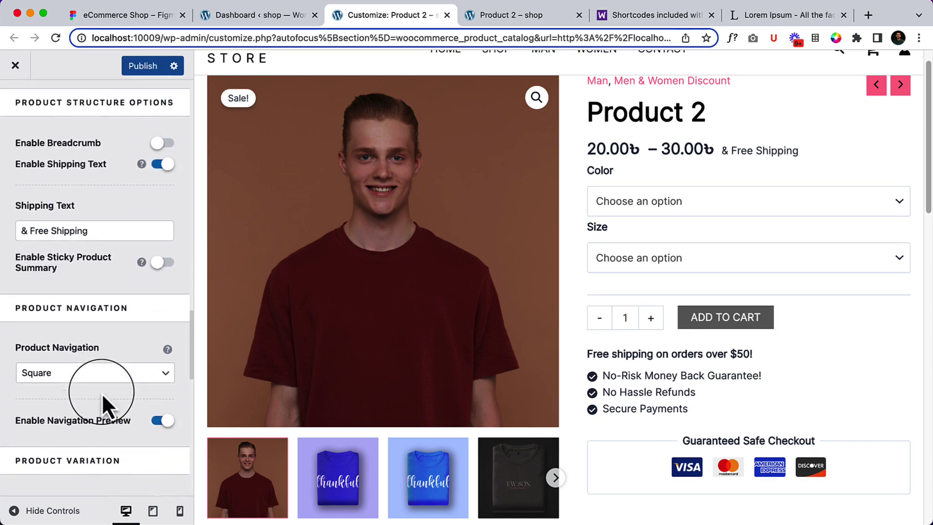
pyautogui.scroll(-3, 101, 393)
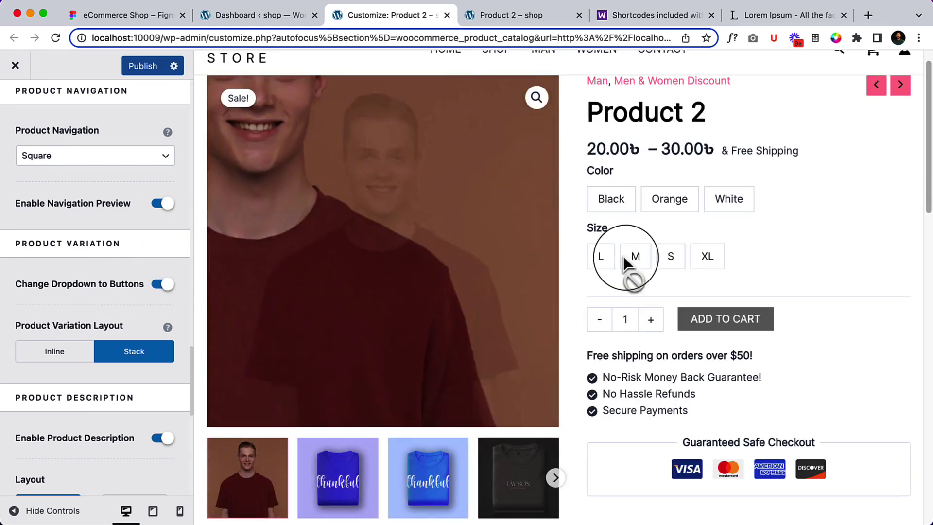
pyautogui.scroll(1, 693, 182)
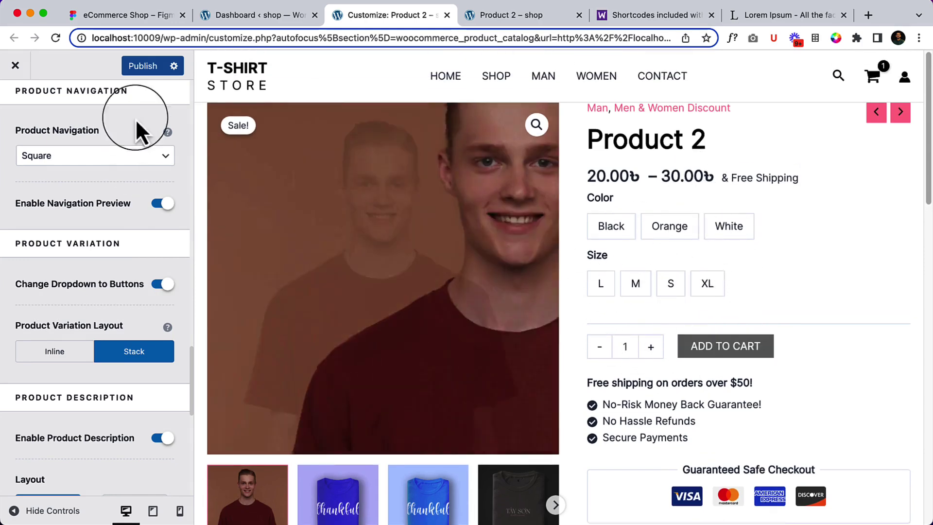
pyautogui.click(138, 72)
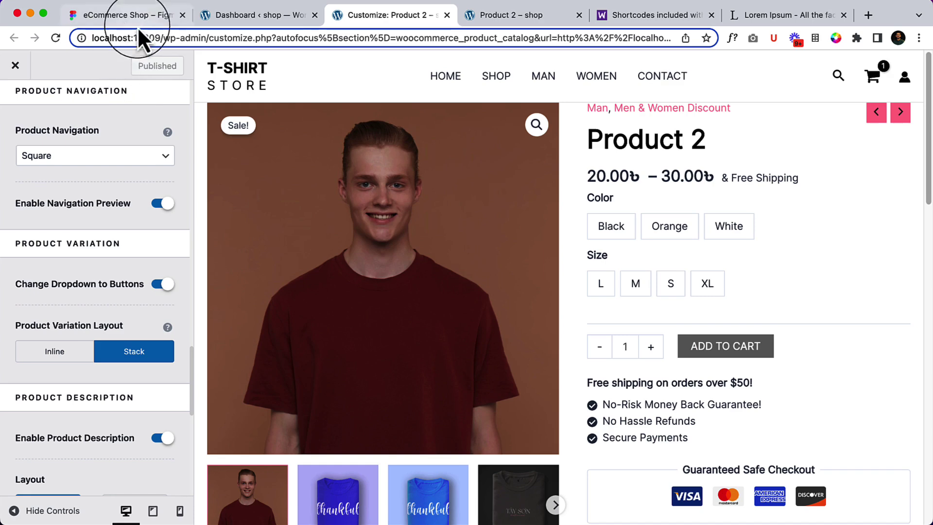
# - Check the Figma design, then reload the live Product 2 page and inspect its variation buttons, extras, checkout block and related products
pyautogui.click(143, 14)
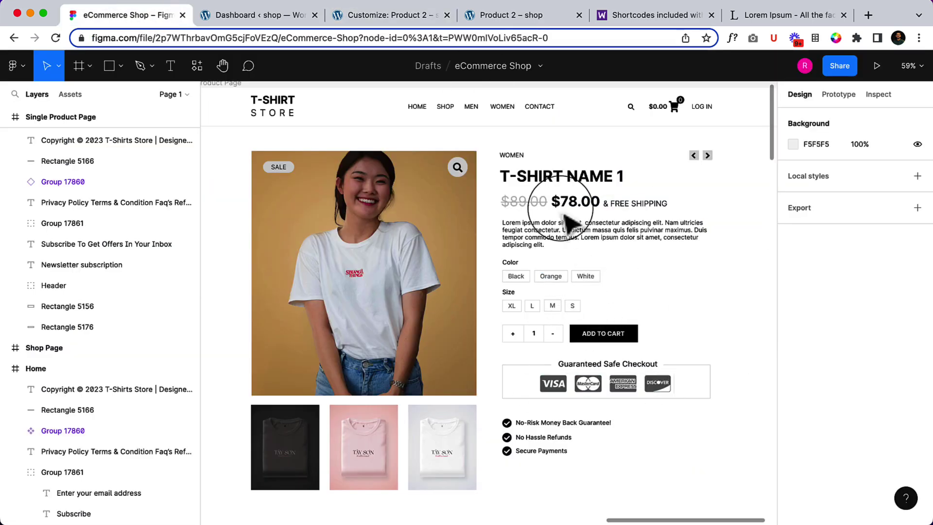
pyautogui.click(532, 22)
pyautogui.rightClick(646, 204)
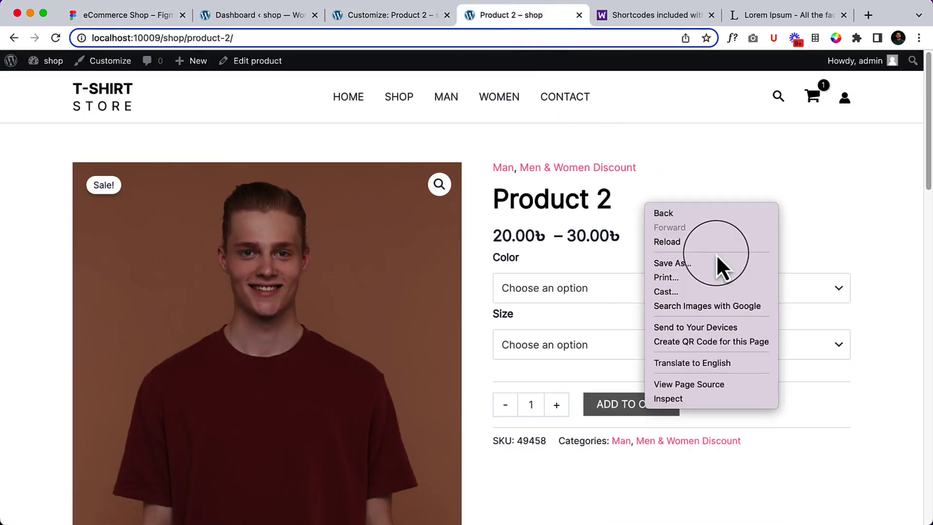
pyautogui.click(707, 243)
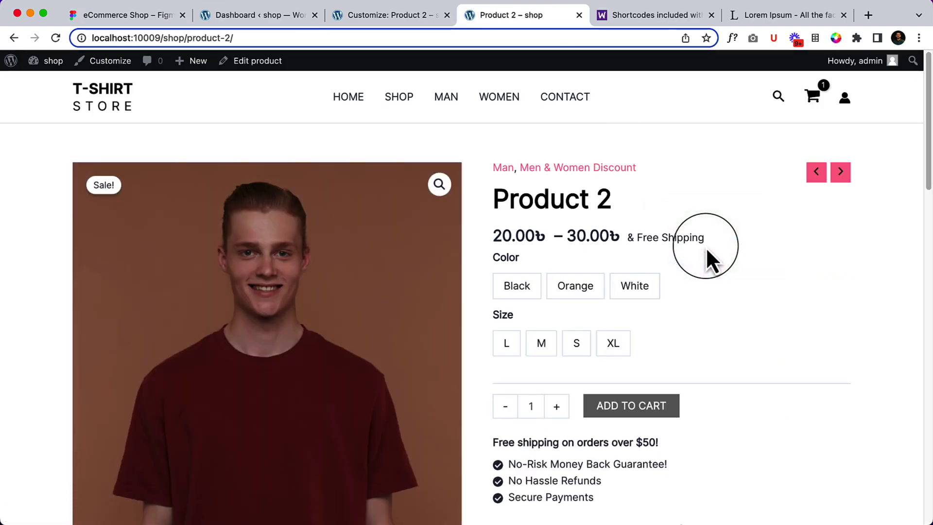
pyautogui.scroll(-8, 705, 247)
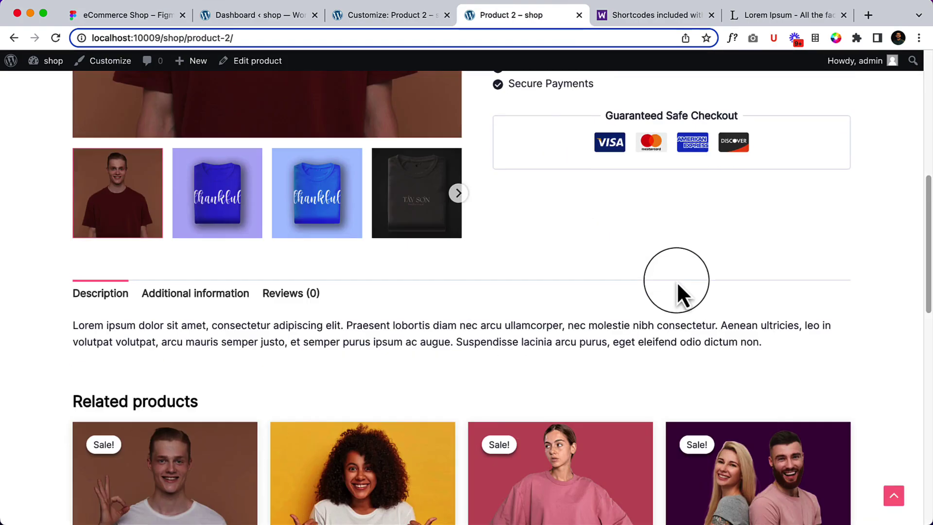
pyautogui.scroll(6, 677, 279)
pyautogui.scroll(-1, 627, 245)
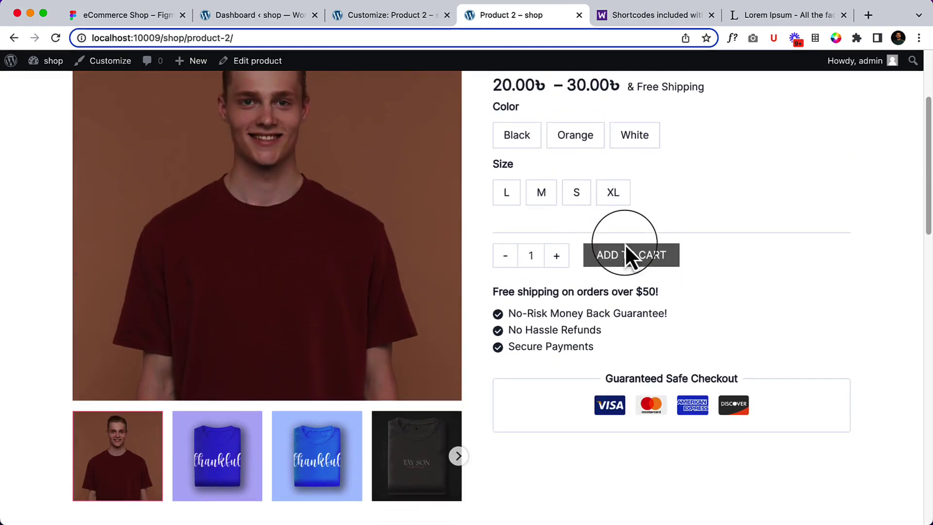
pyautogui.scroll(3, 613, 214)
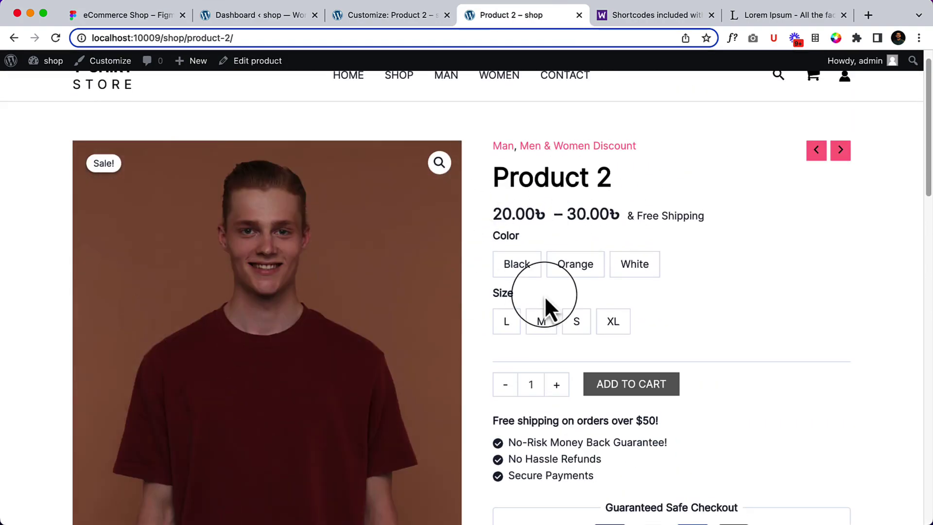